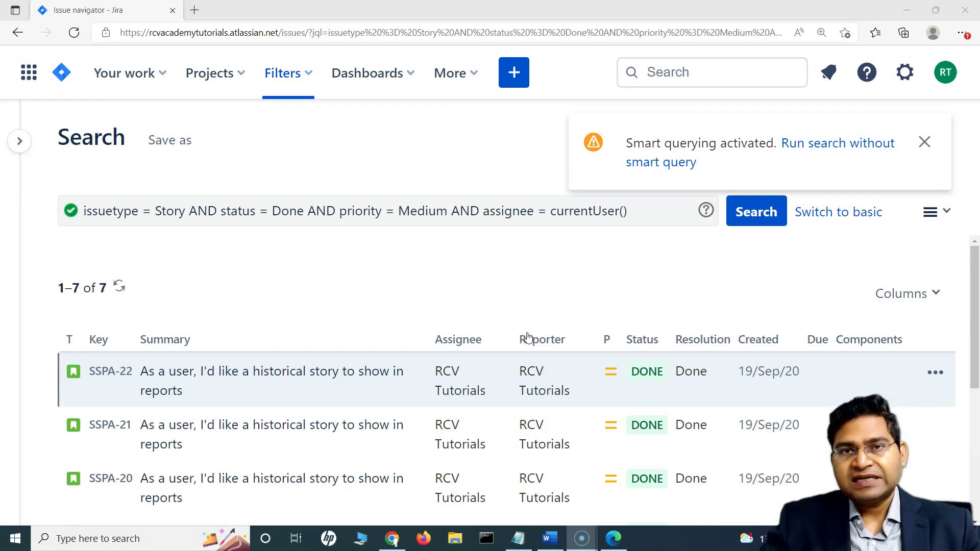
Step: Run the 'rt' smart query to list all 33 issues in project RT, then scroll the results
click(670, 72)
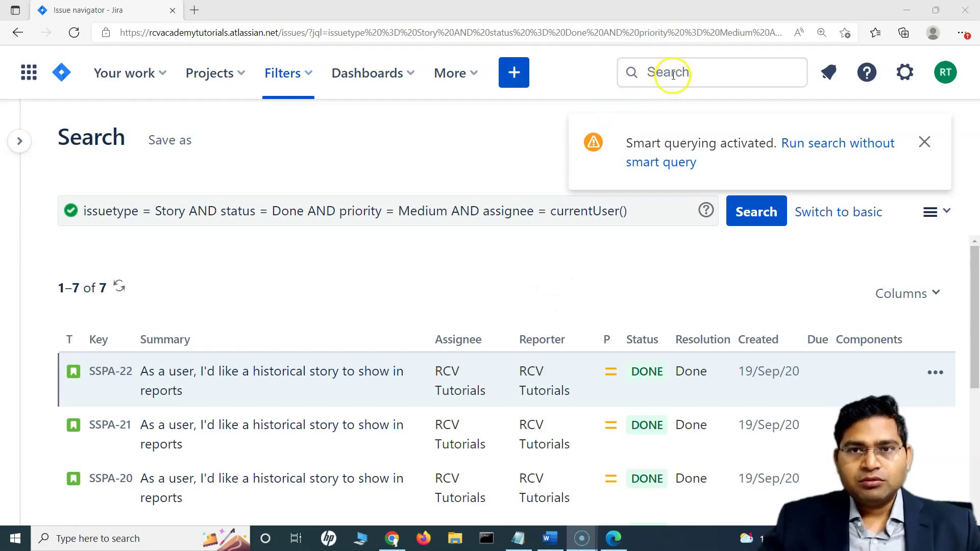
click(612, 76)
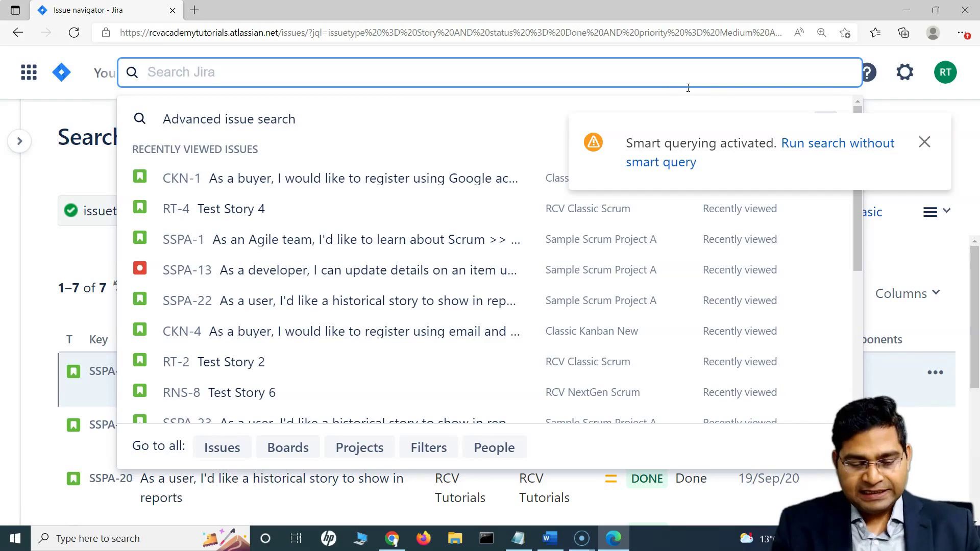
text(rt)
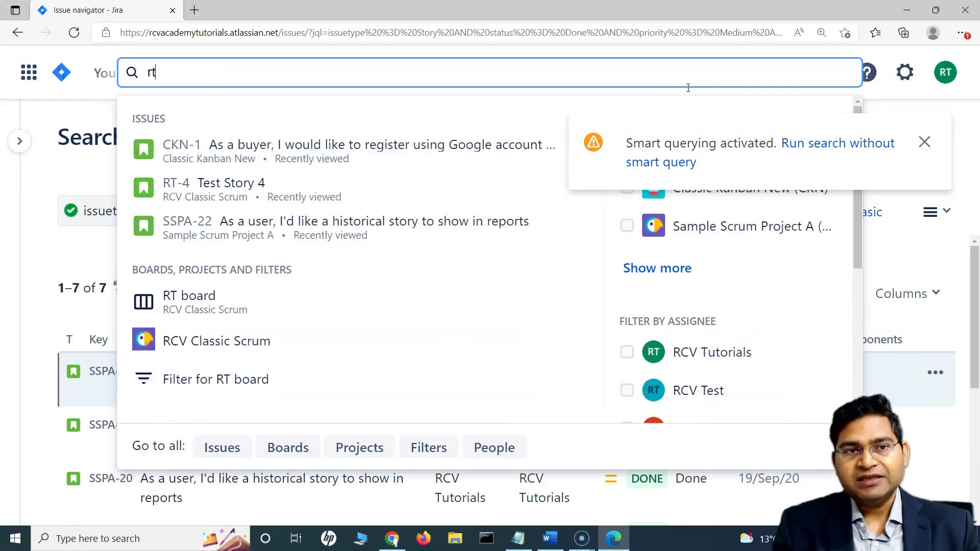
click(157, 191)
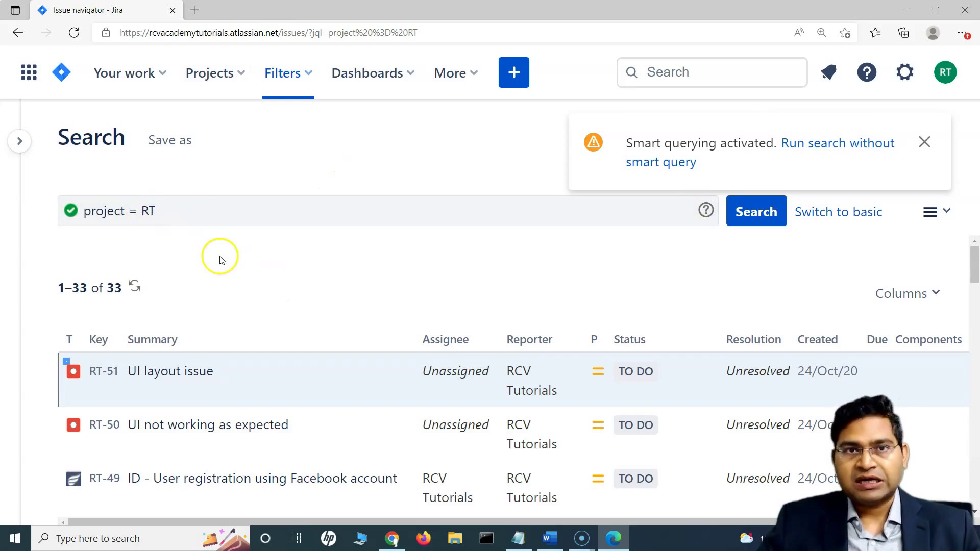
scroll(225, 412, down, 10)
scroll(194, 466, down, 20)
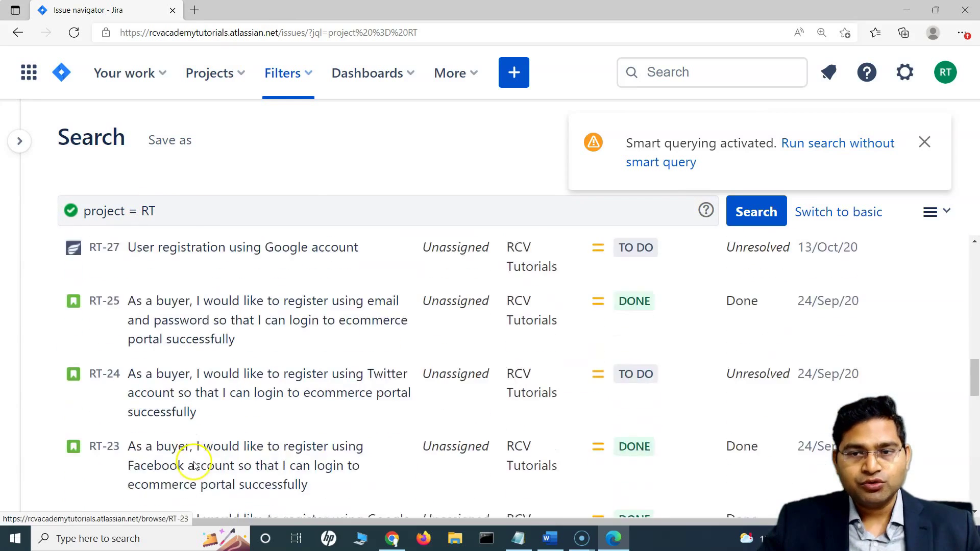
scroll(170, 472, down, 1)
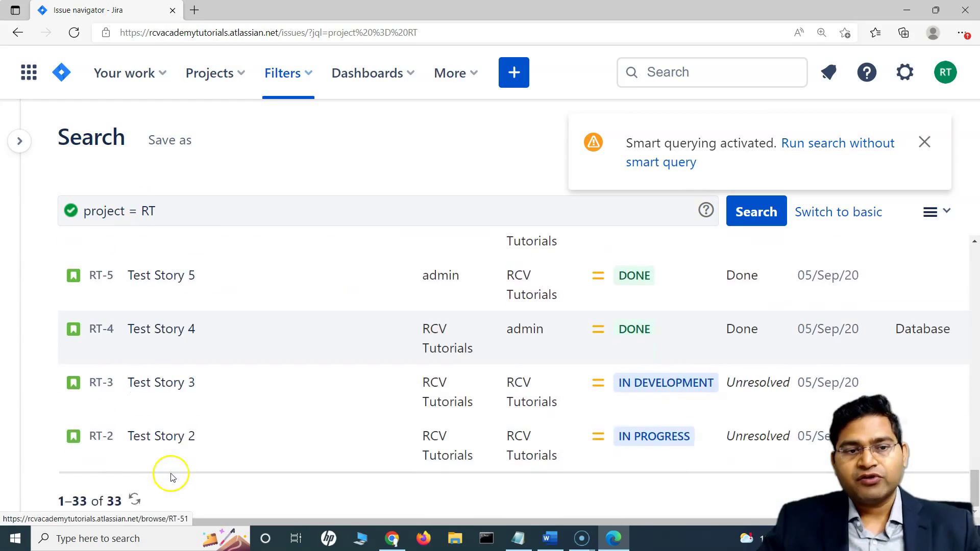
scroll(287, 406, up, 5)
scroll(288, 407, up, 20)
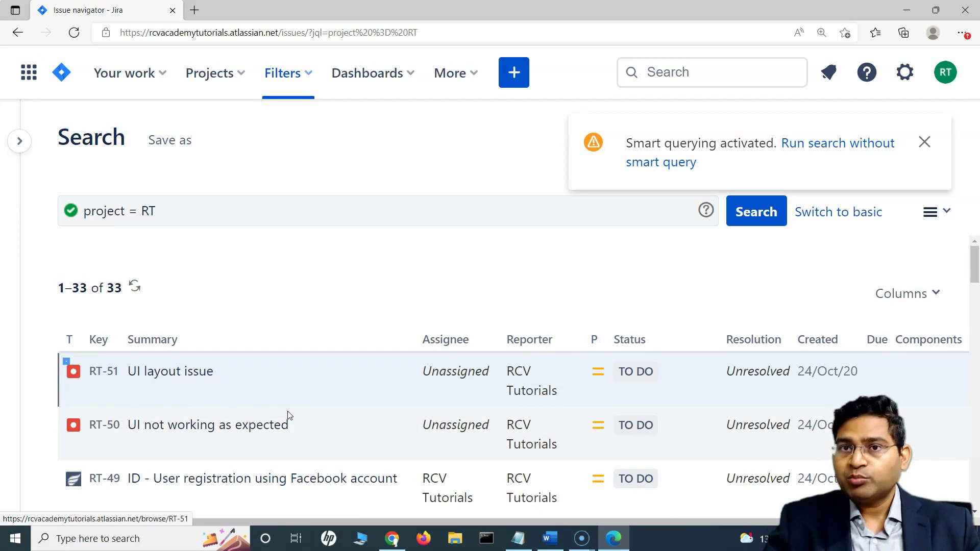
Step: Search 'rt story meduim' to list the 12 medium-priority stories in project RT
click(698, 75)
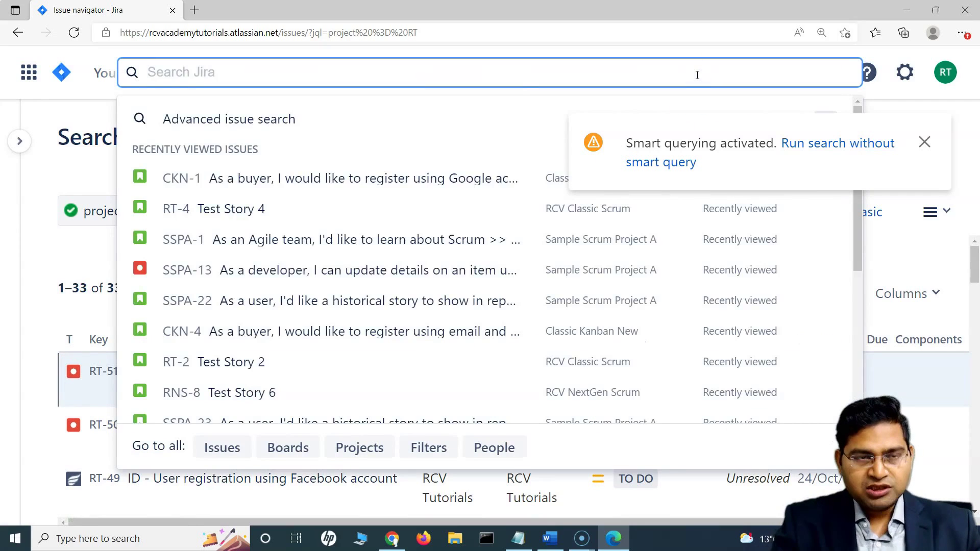
text(rt)
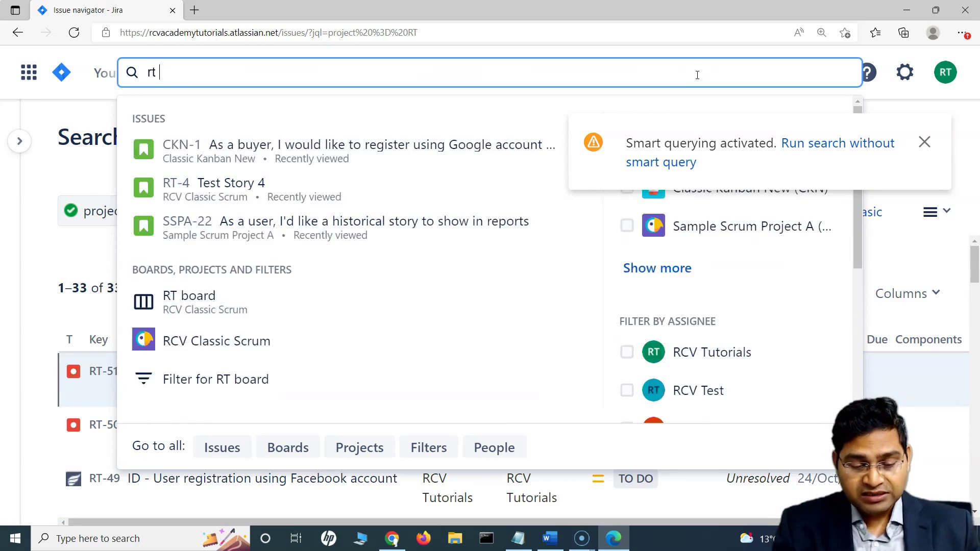
text( stor)
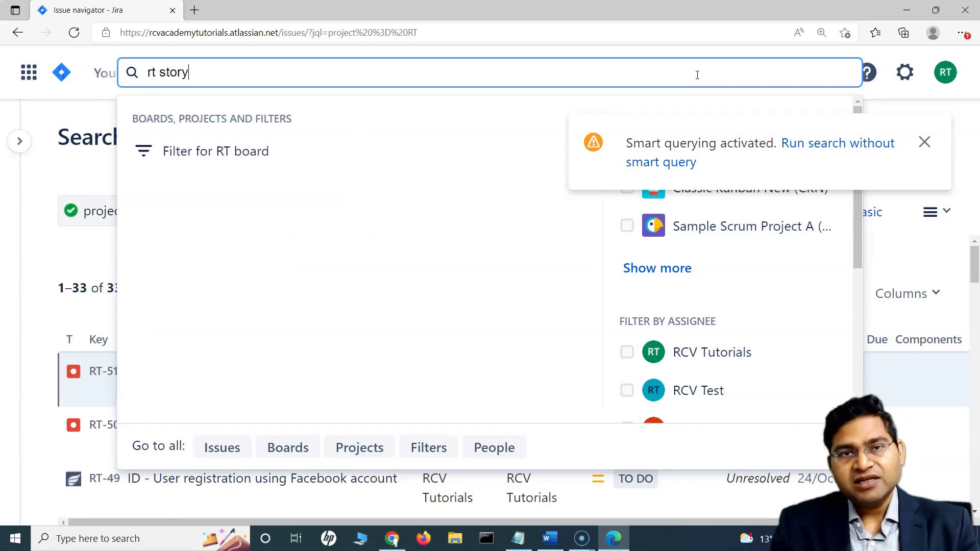
text(y)
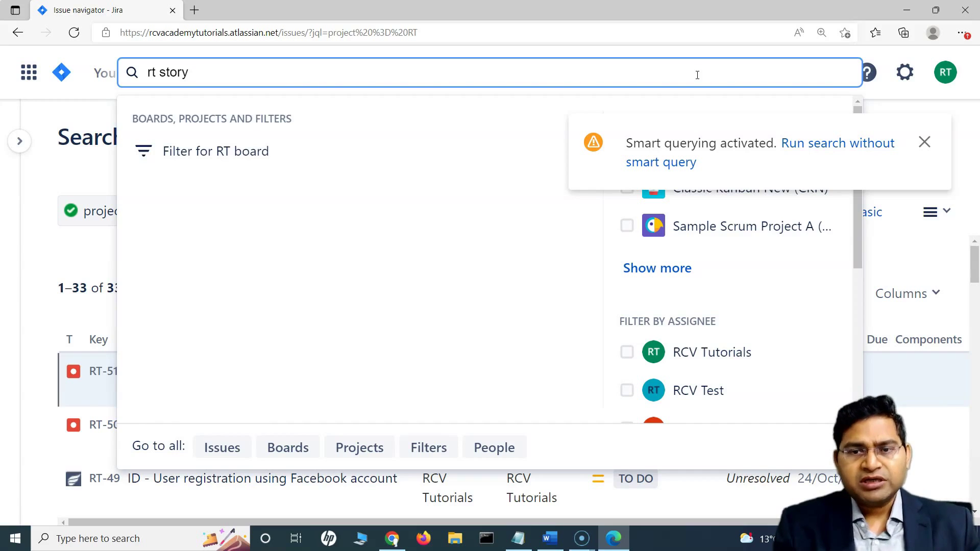
text(meduim)
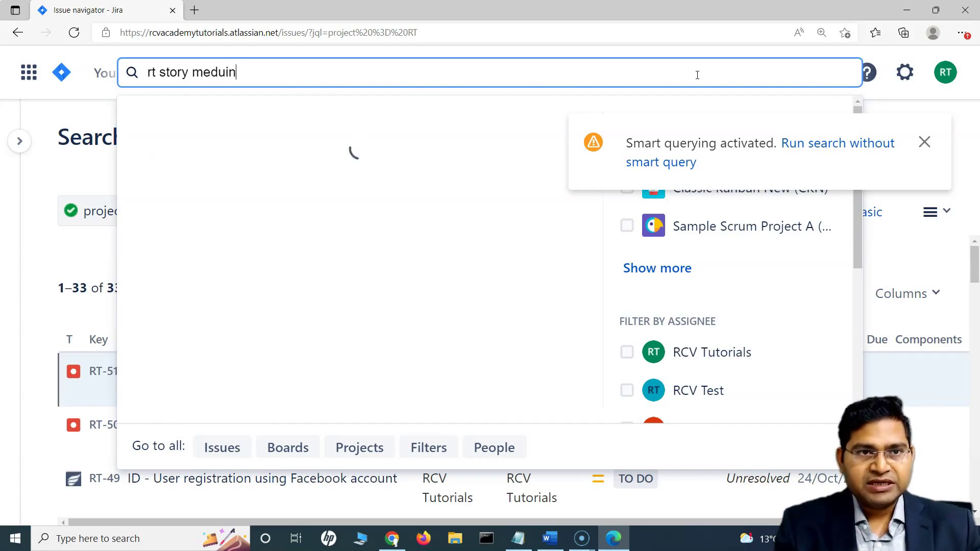
key(Return)
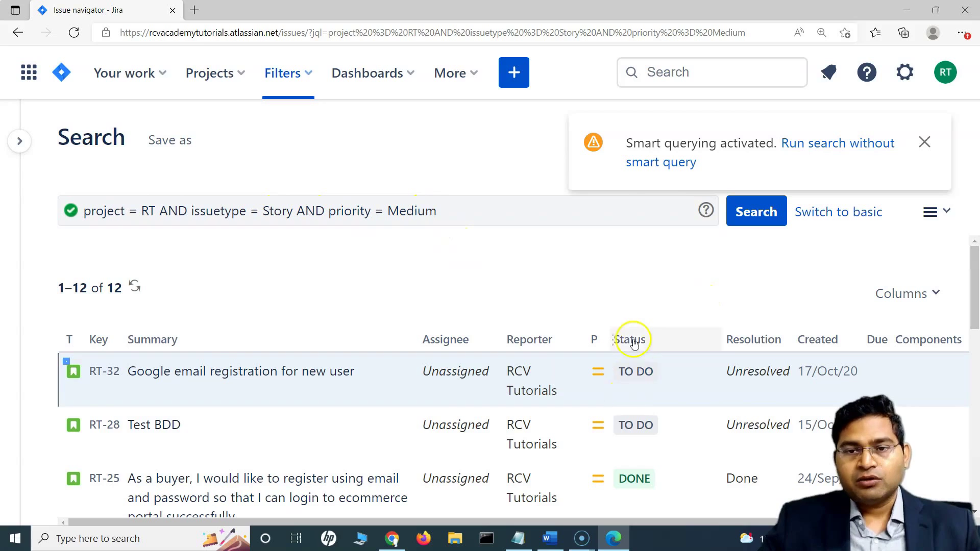
Step: Search 'rt story medium done' to narrow the results to the 5 Done medium-priority RT stories
click(668, 71)
text(rt sto)
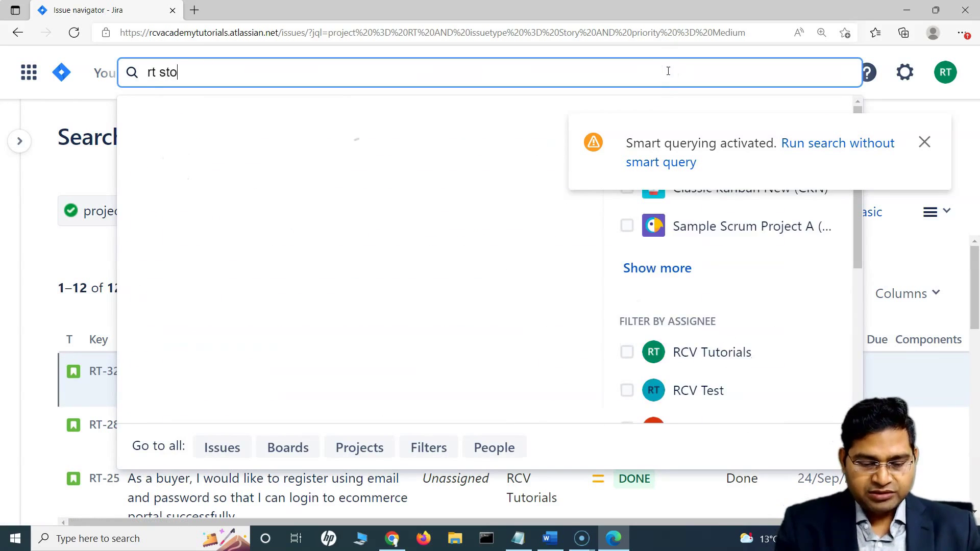
text(ry me)
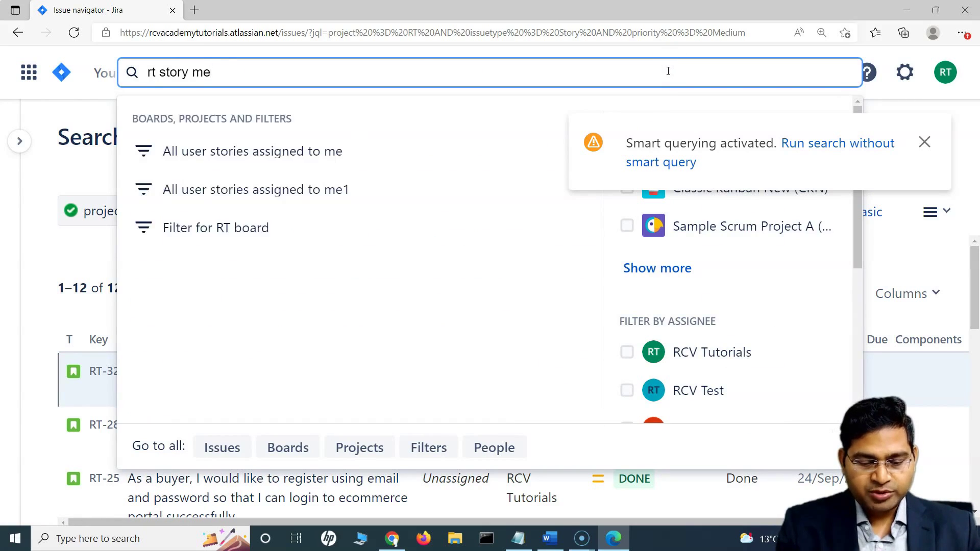
text(duim)
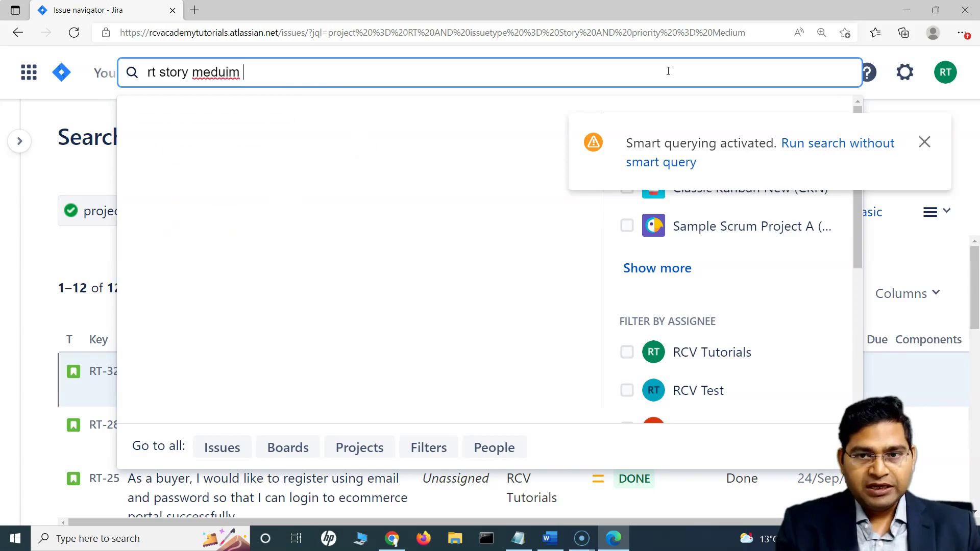
key(BackSpace)
key(BackSpace)
key(BackSpace)
key(BackSpace)
text(ium)
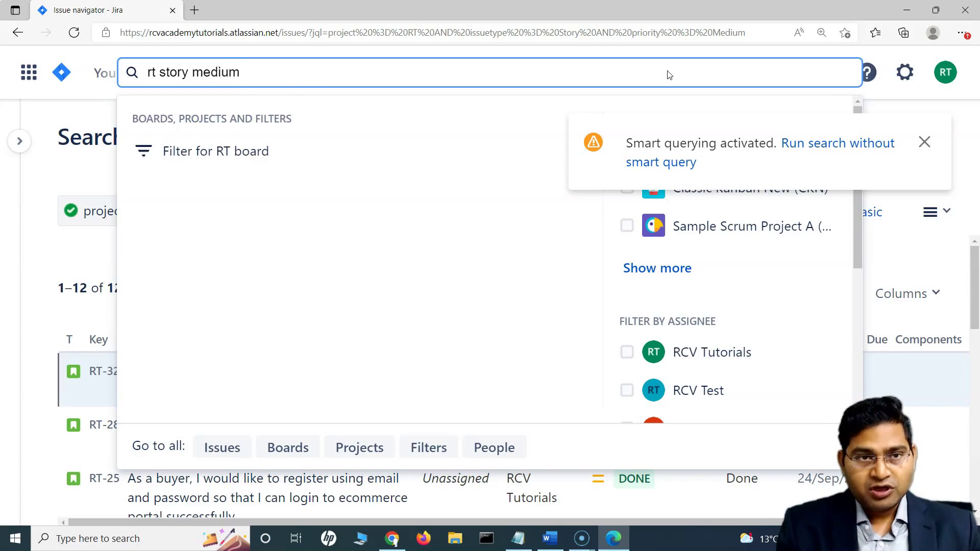
text( done)
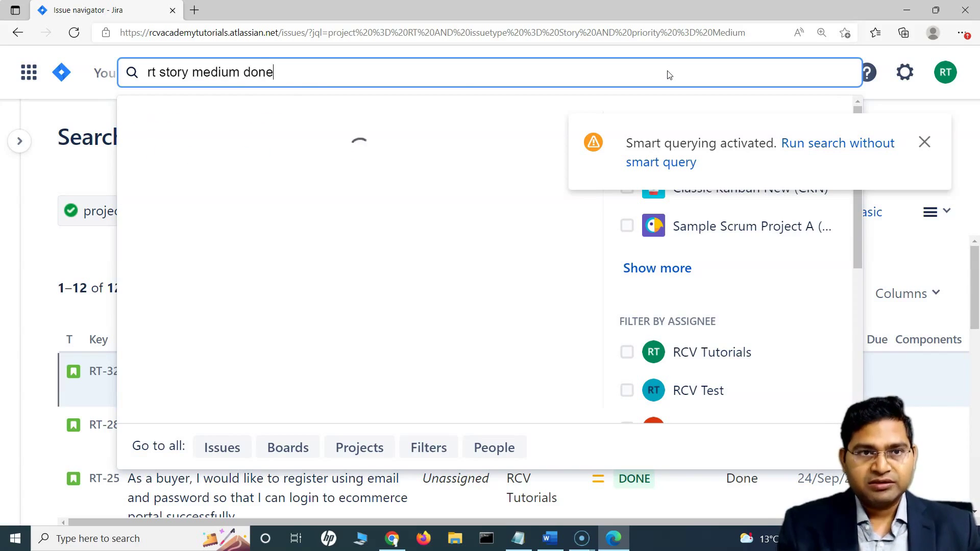
key(Return)
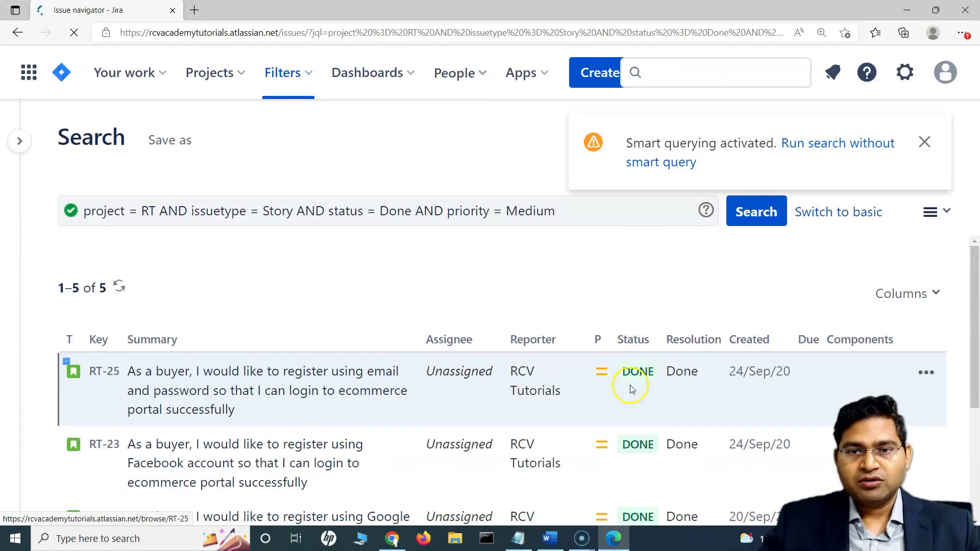
scroll(627, 406, down, 4)
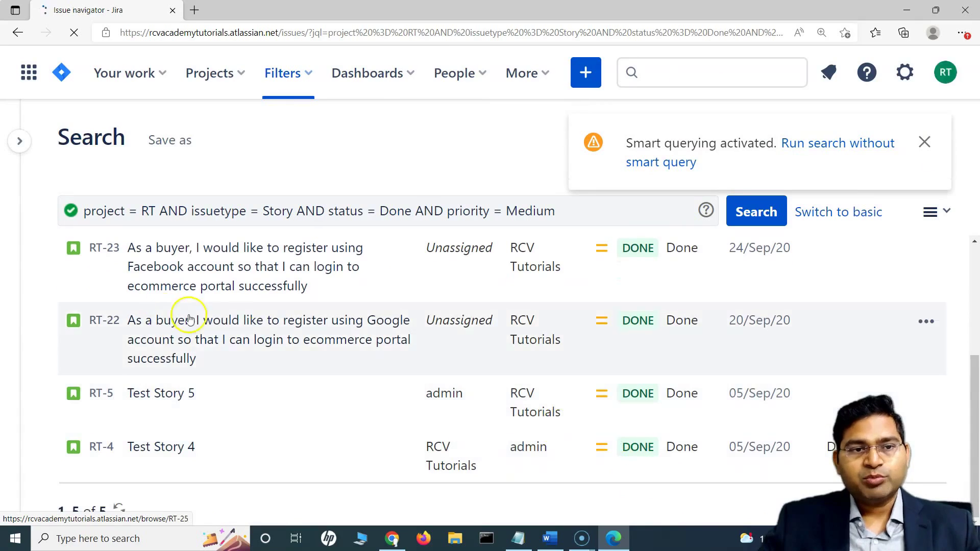
scroll(637, 361, up, 3)
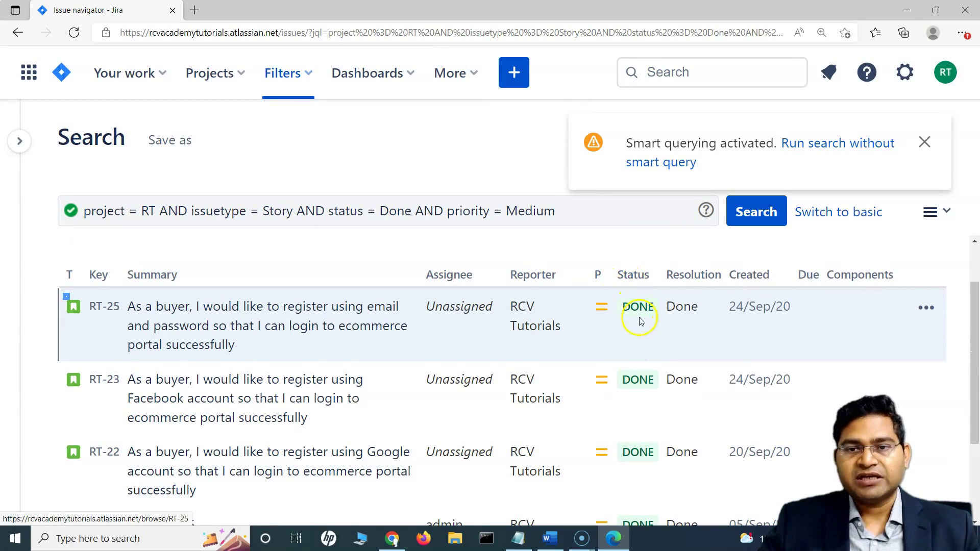
scroll(635, 380, down, 2)
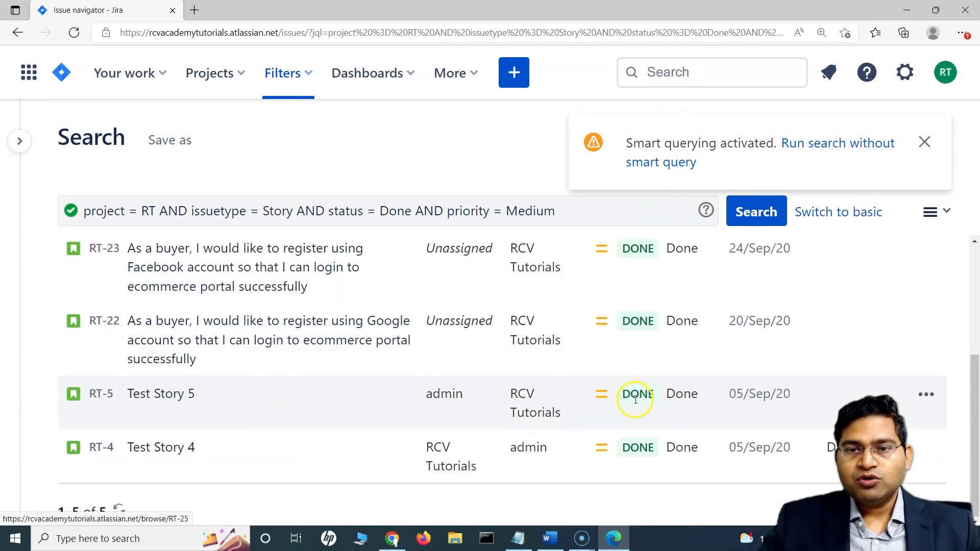
scroll(635, 393, up, 3)
click(668, 72)
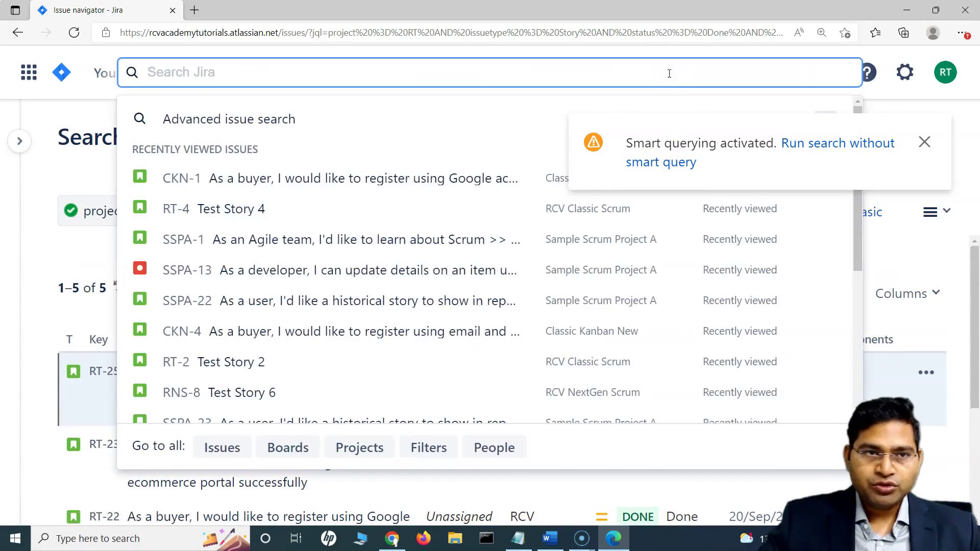
text(rt)
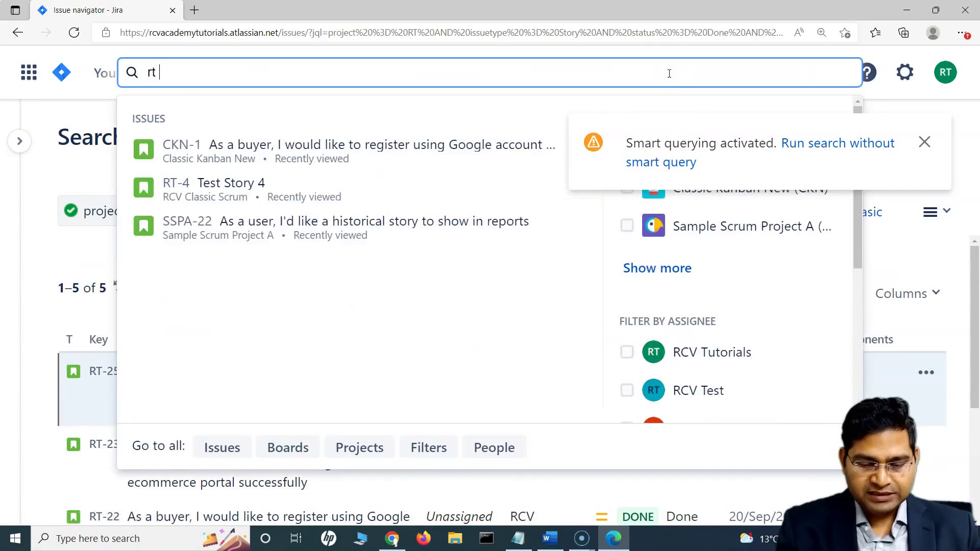
text( open)
key(Return)
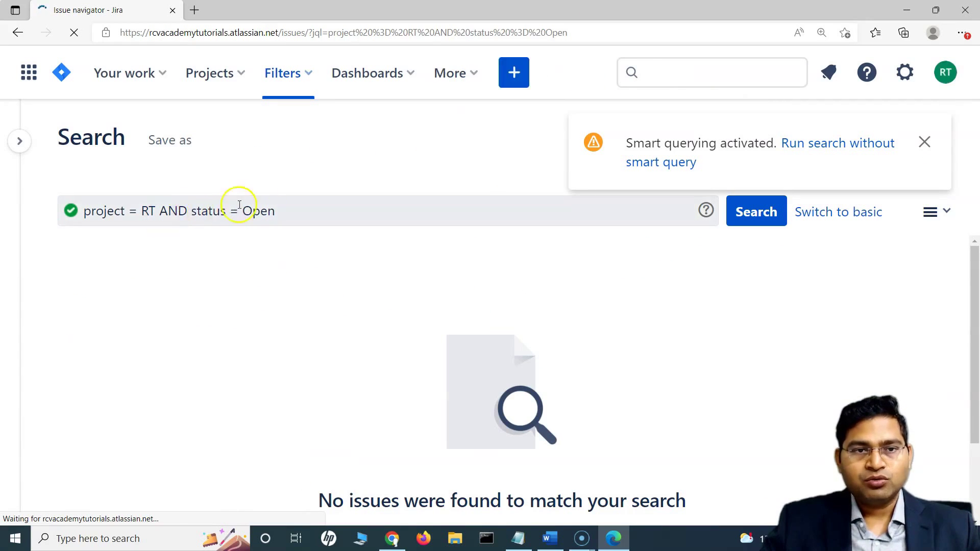
scroll(426, 344, down, 2)
scroll(358, 307, up, 2)
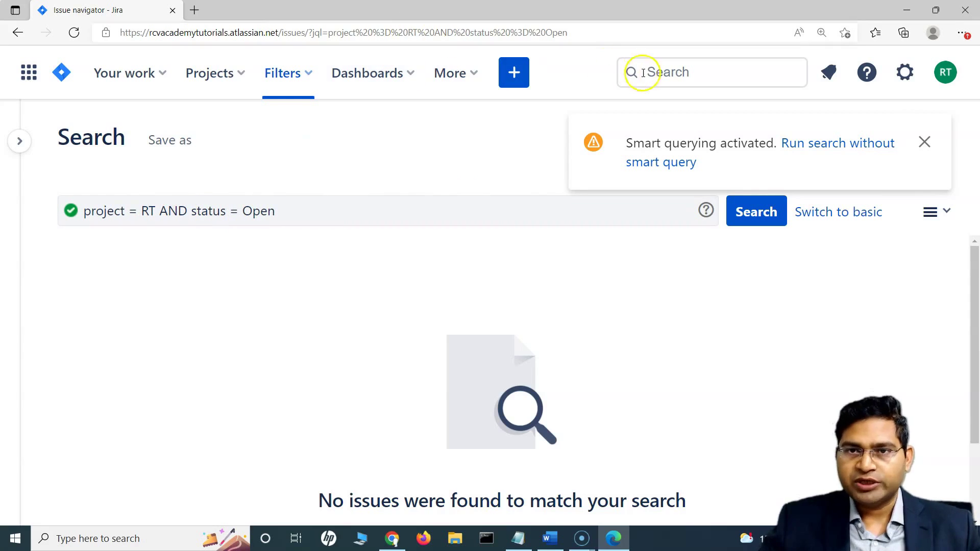
Step: Run the reporter shortcut 'r:my' from quick search, retyping it after a first attempt
click(667, 72)
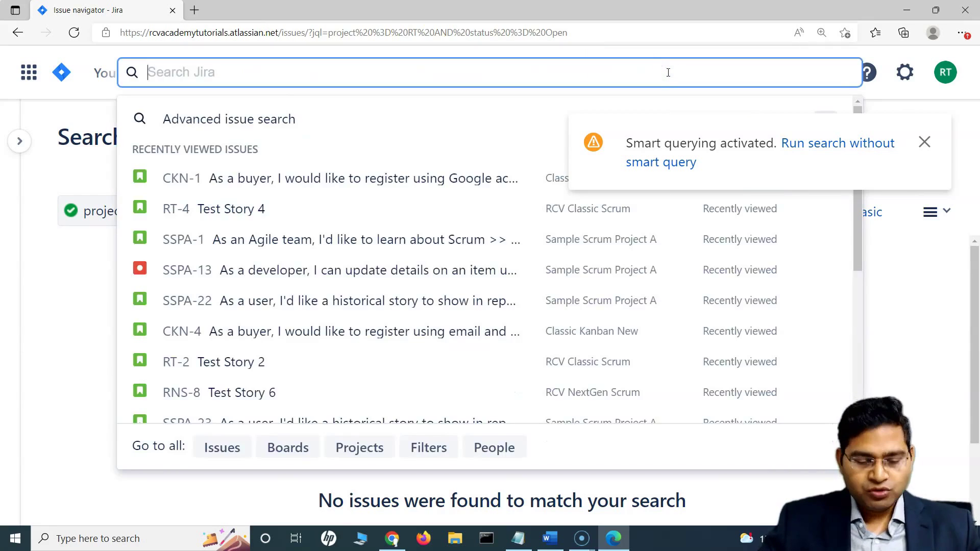
text(r)
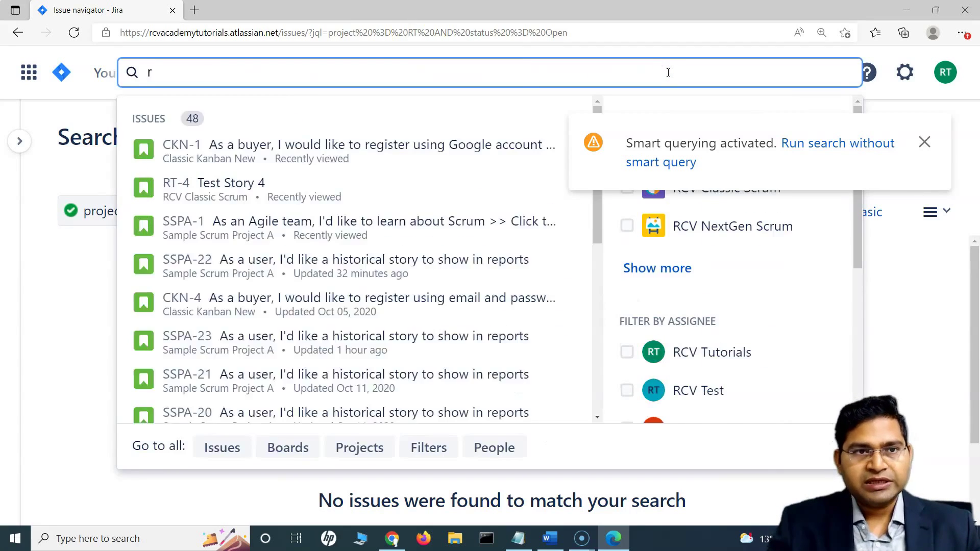
text(:m)
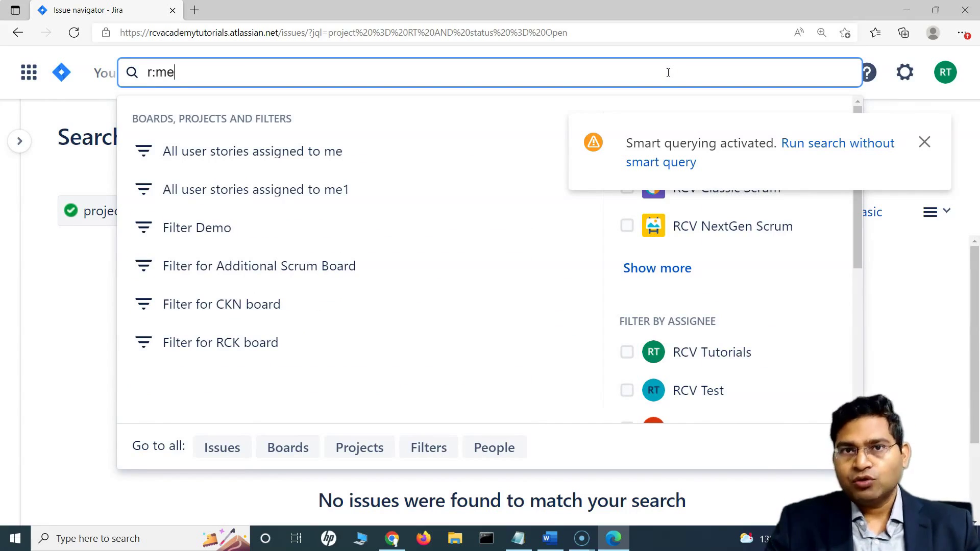
text(e)
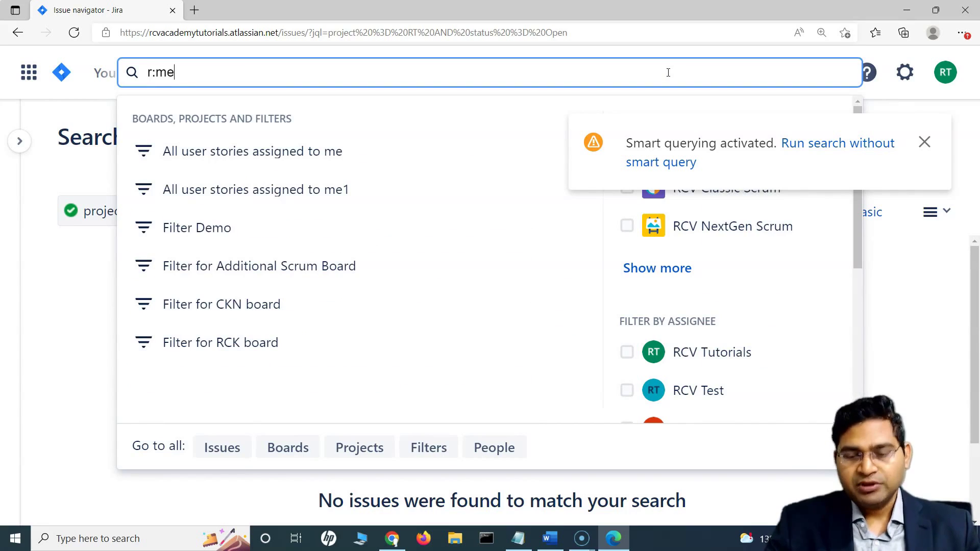
key(BackSpace)
text(y)
key(Escape)
click(610, 144)
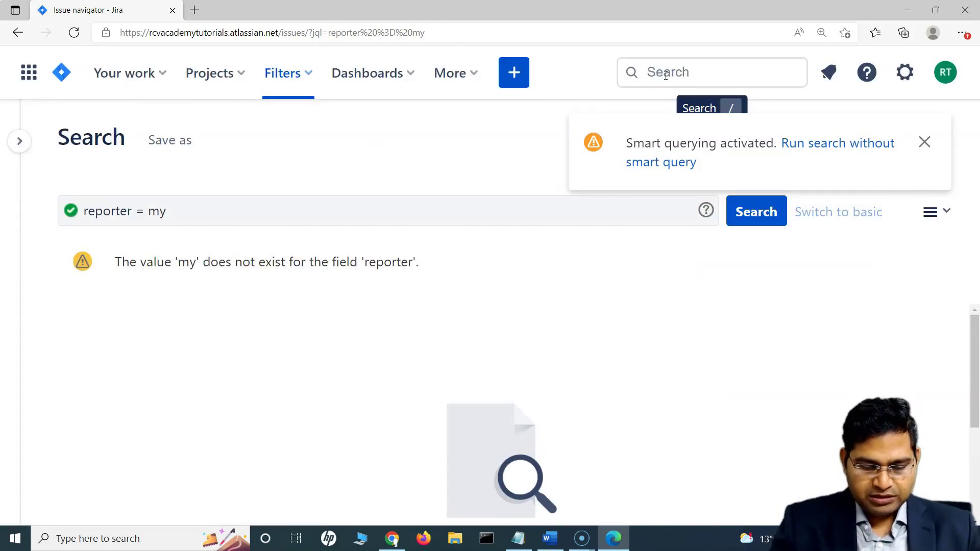
click(746, 77)
text(r:my)
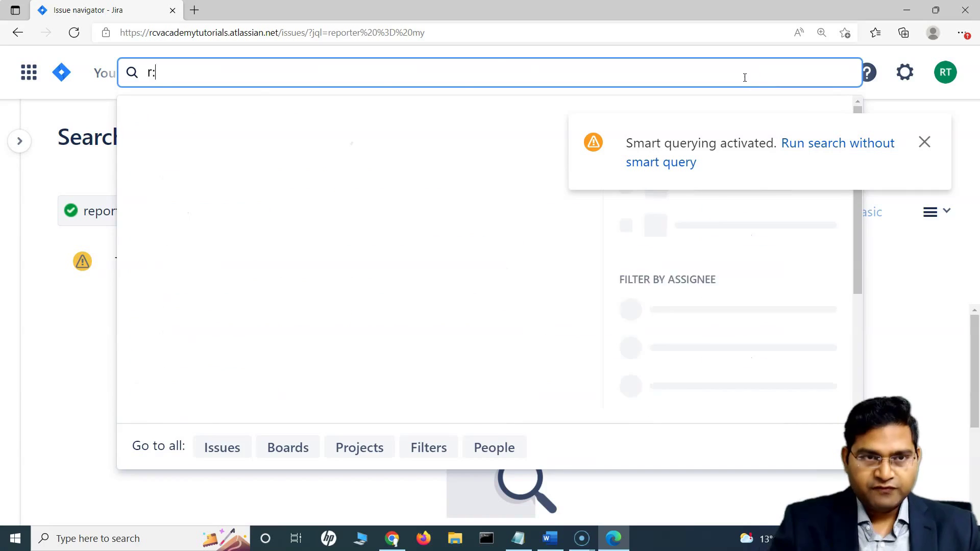
key(Return)
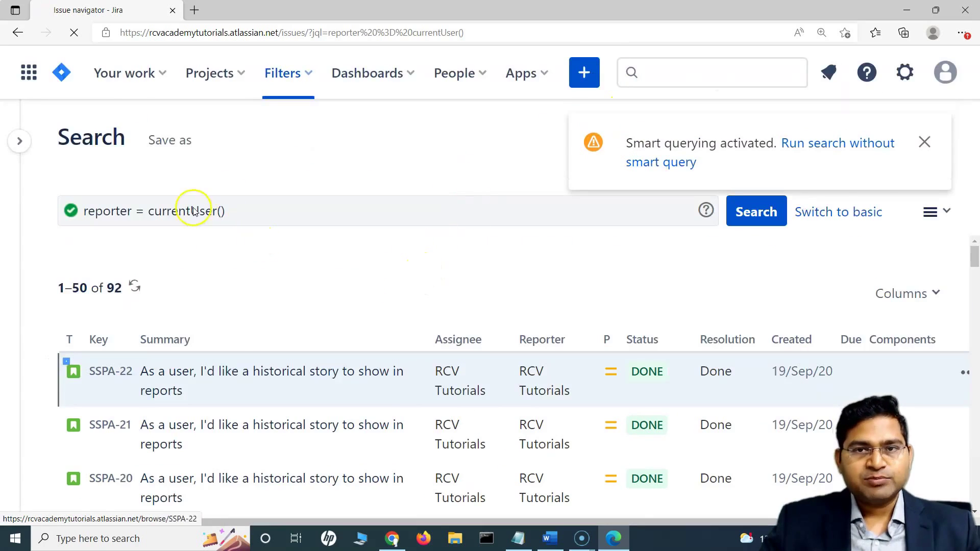
Step: Enter the reporter shortcut 'r:me' in quick search, correcting it from 'r:my'
click(682, 72)
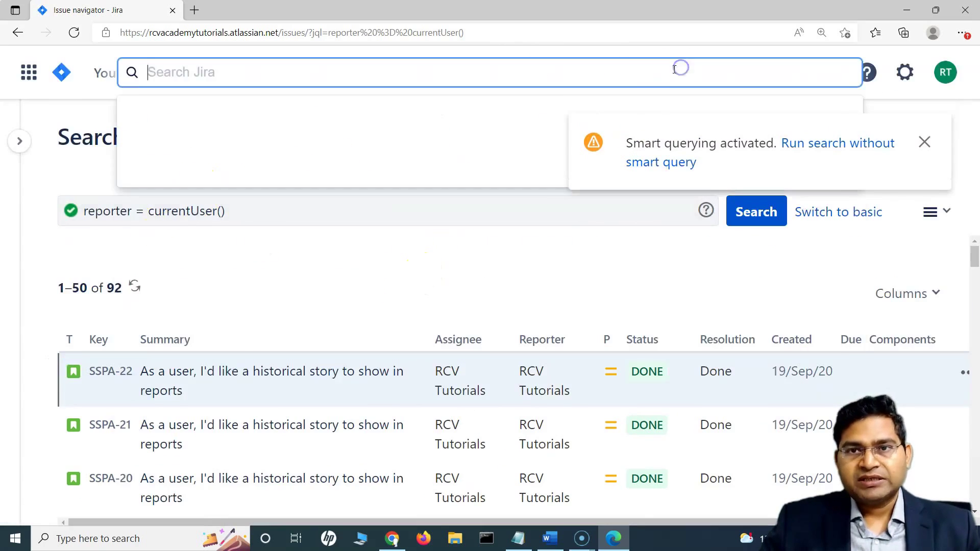
text(r:my)
key(BackSpace)
key(BackSpace)
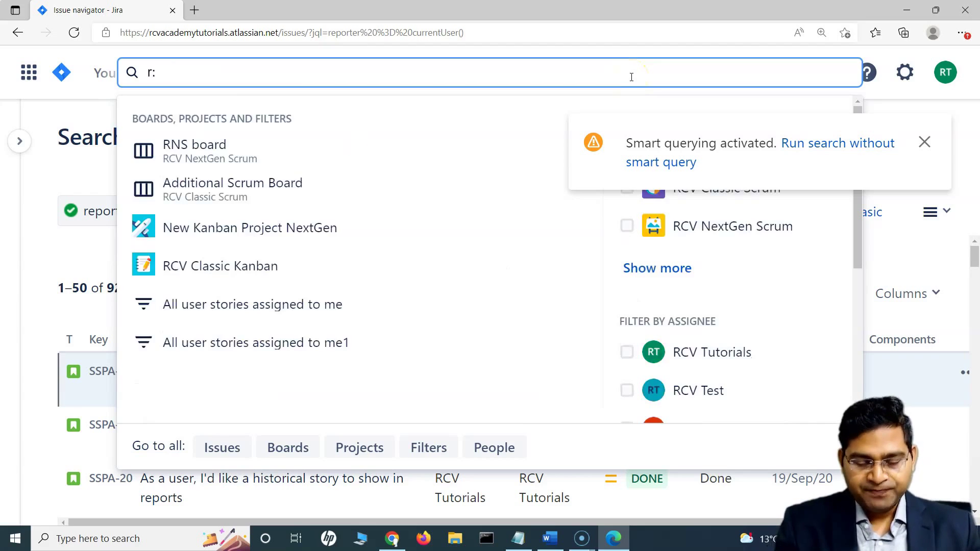
text(me)
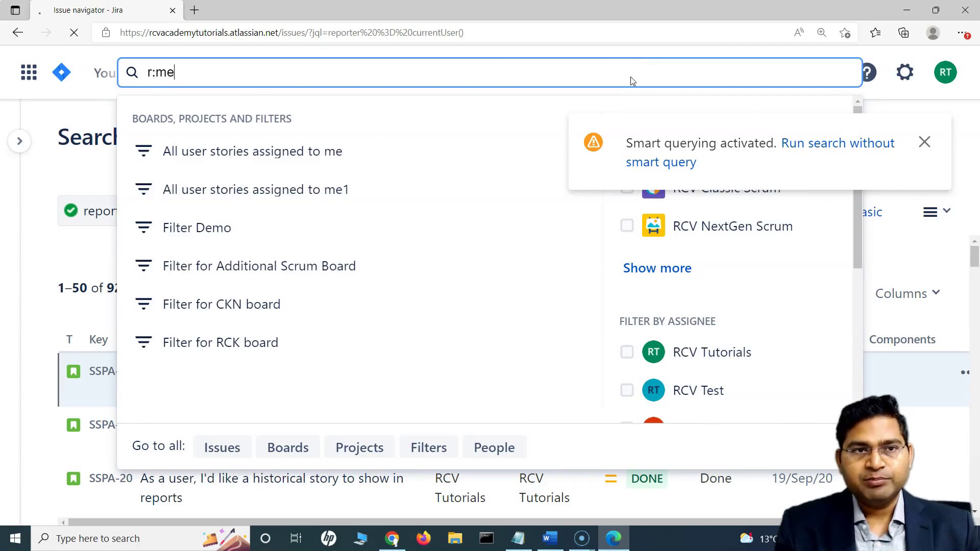
key(Escape)
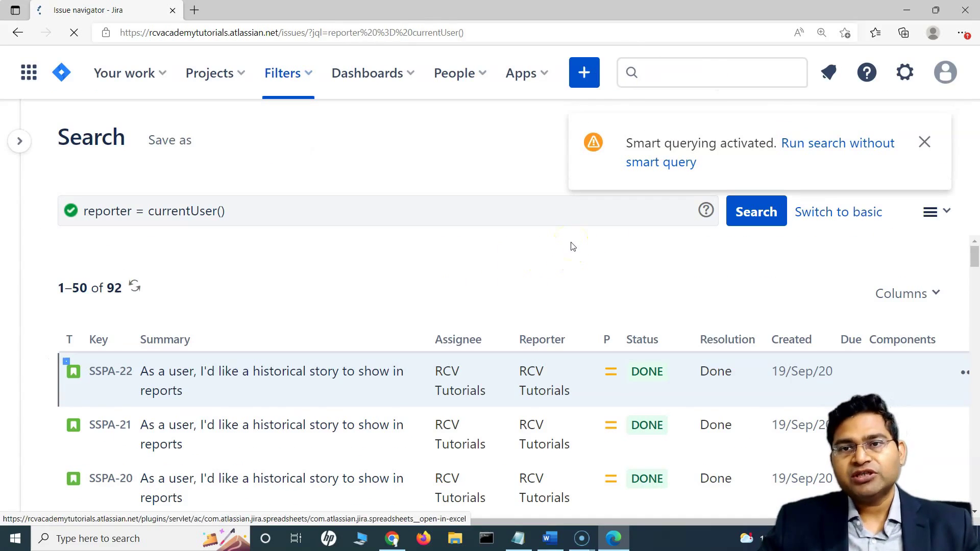
Step: Submit the reporter shortcut 'r:admin' as a new quick search
click(673, 72)
text(r:)
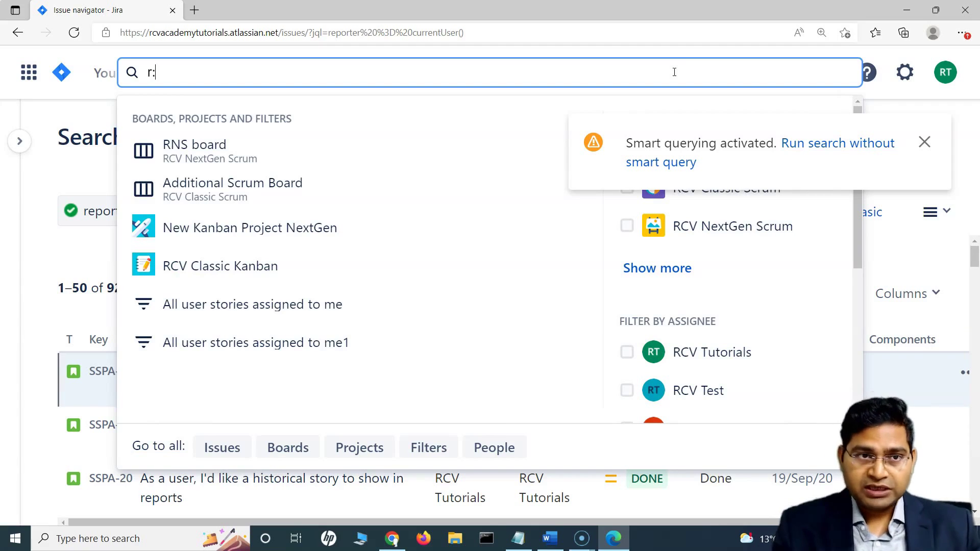
text(admin)
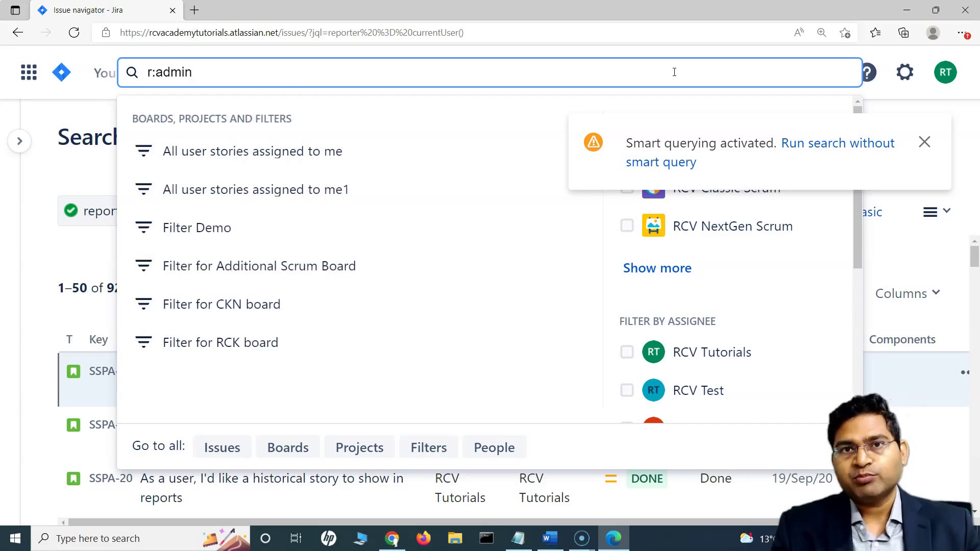
key(Return)
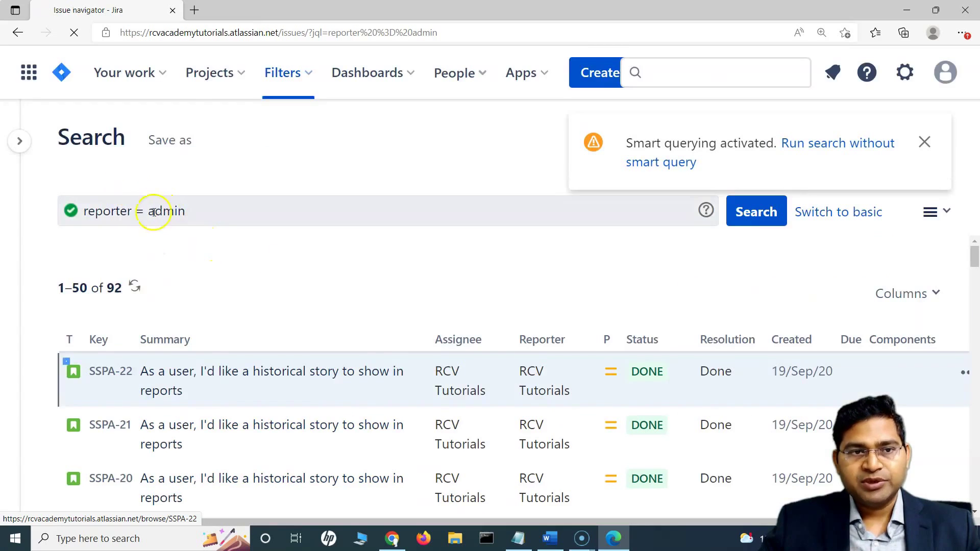
Step: Scroll through the 92 reporter = admin results and back to the top
scroll(567, 388, down, 15)
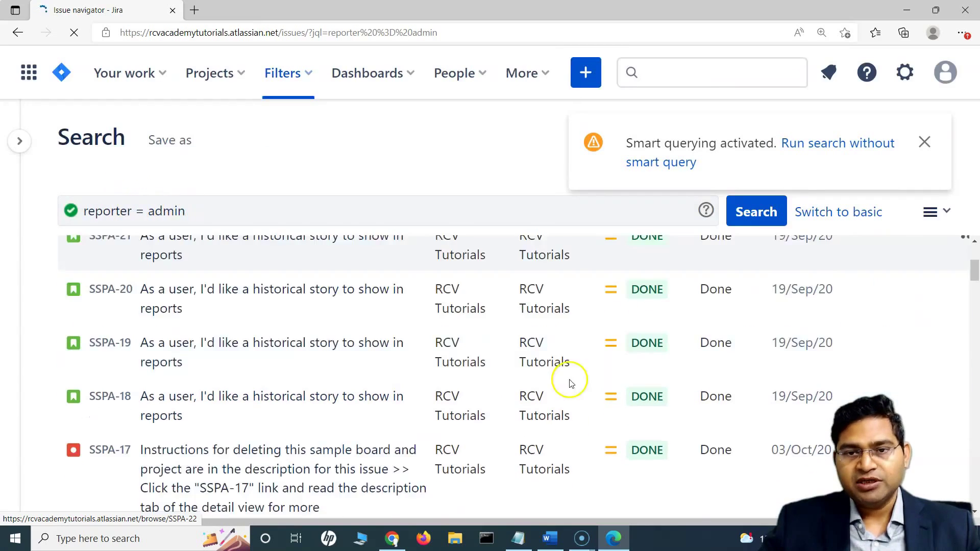
scroll(565, 431, down, 5)
scroll(567, 409, up, 20)
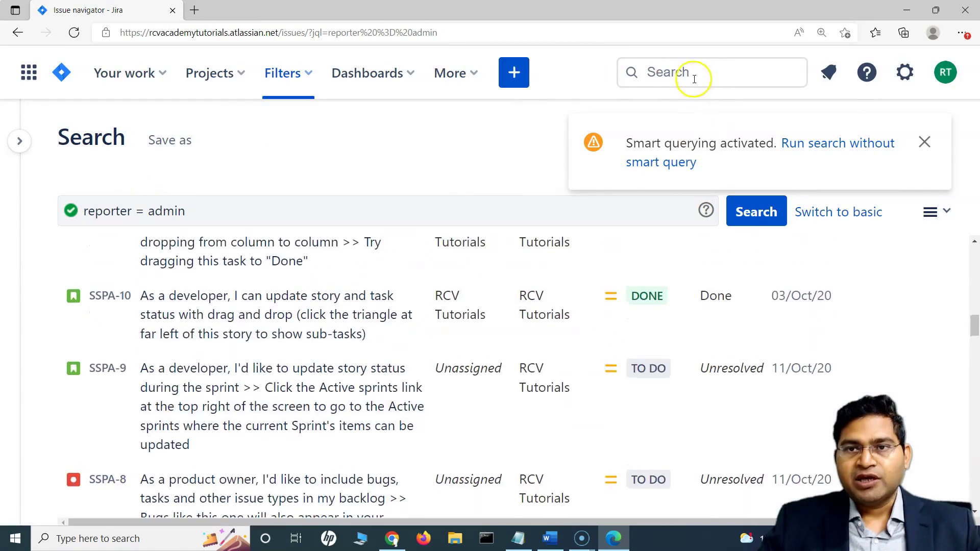
scroll(607, 321, up, 1)
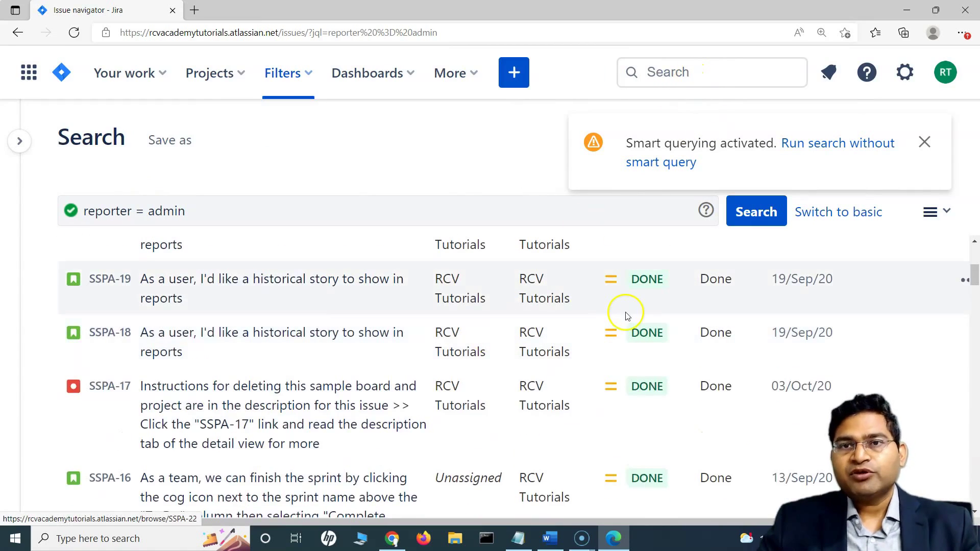
scroll(635, 314, up, 4)
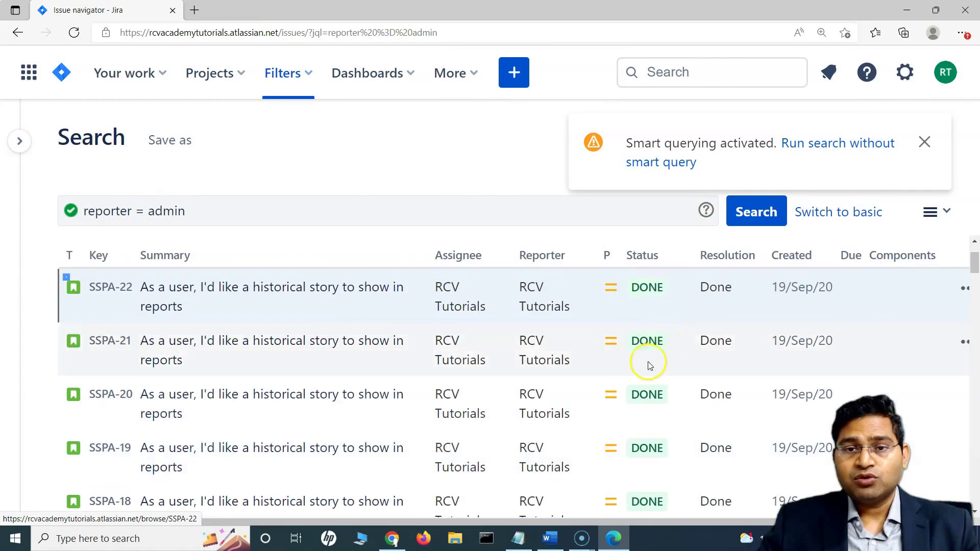
scroll(641, 366, up, 2)
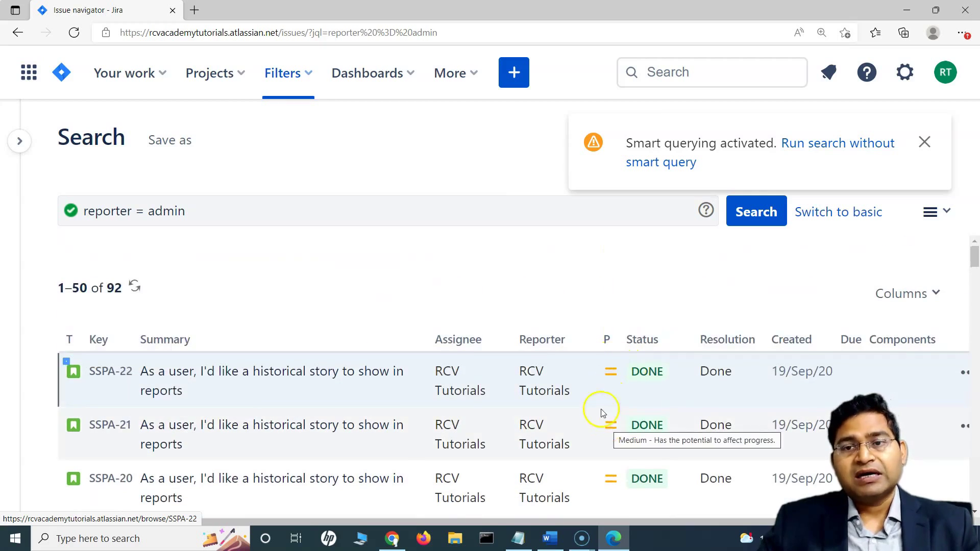
Step: Search 'r:admin done medium' to combine the reporter, status and priority filters
click(698, 74)
text(r:admin)
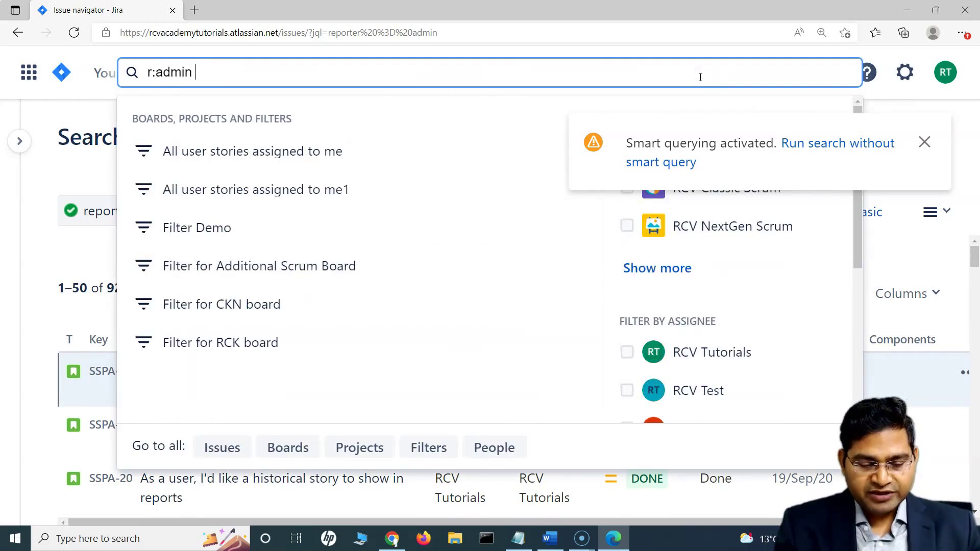
text( done)
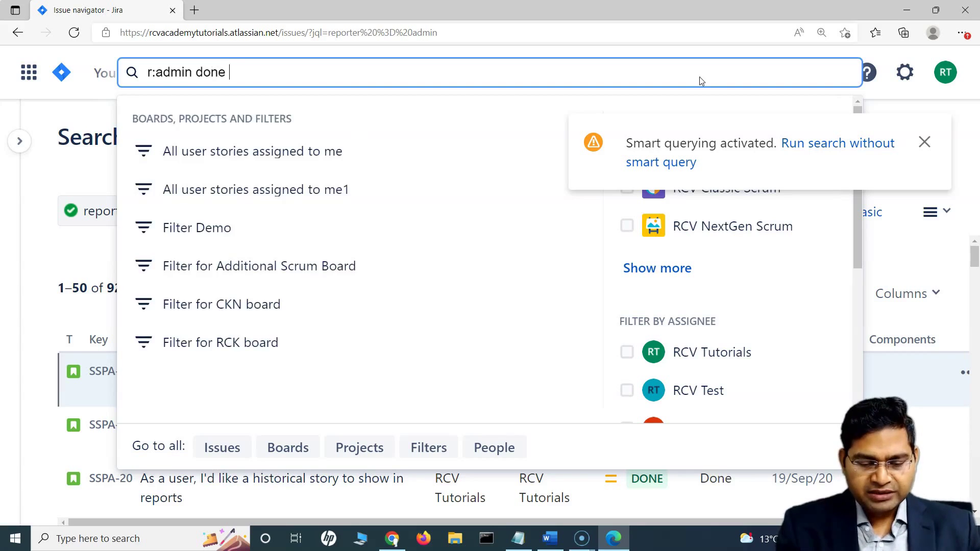
text(hi)
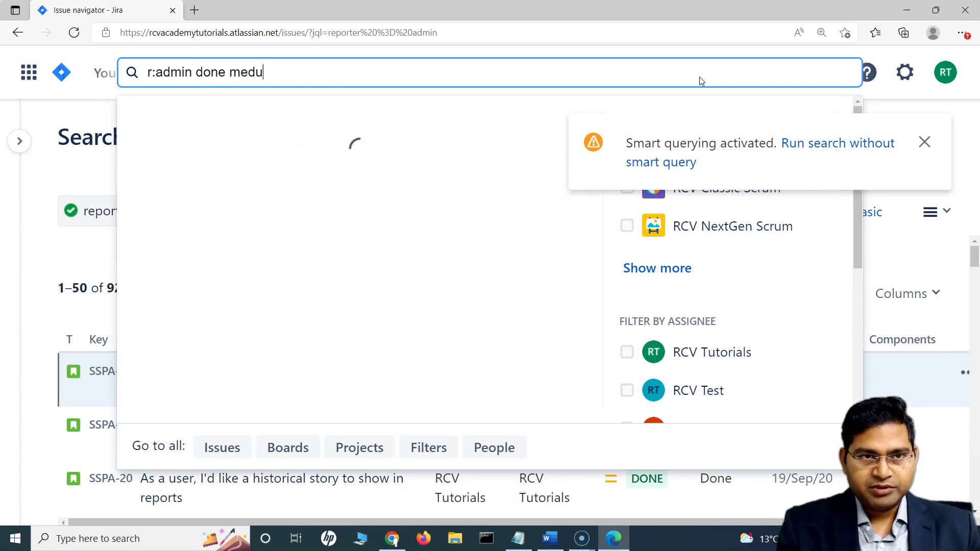
text(d)
key(Return)
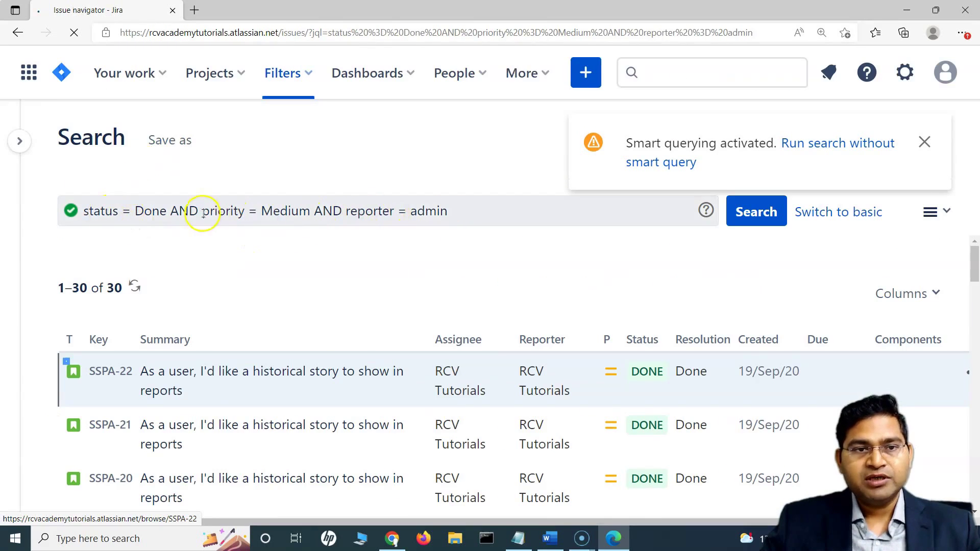
scroll(667, 333, down, 15)
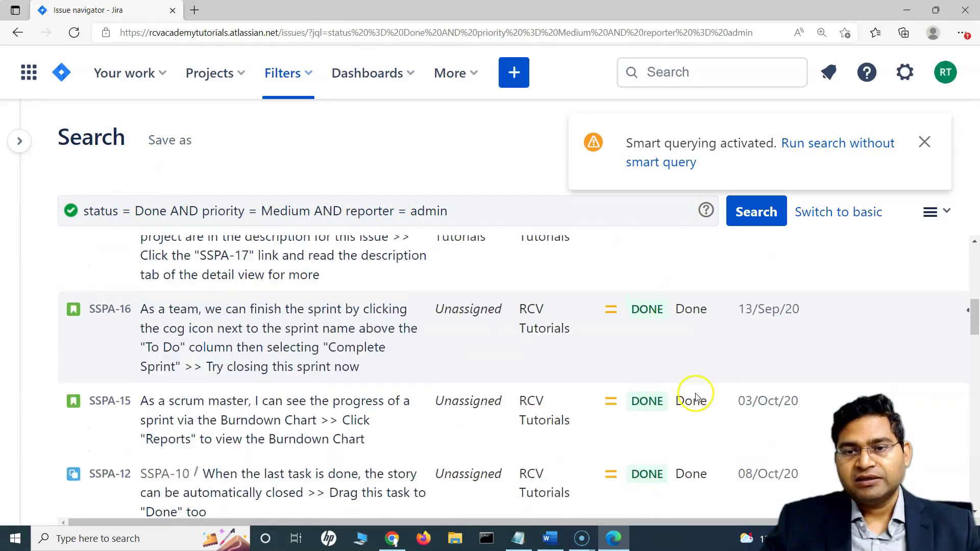
scroll(664, 408, down, 10)
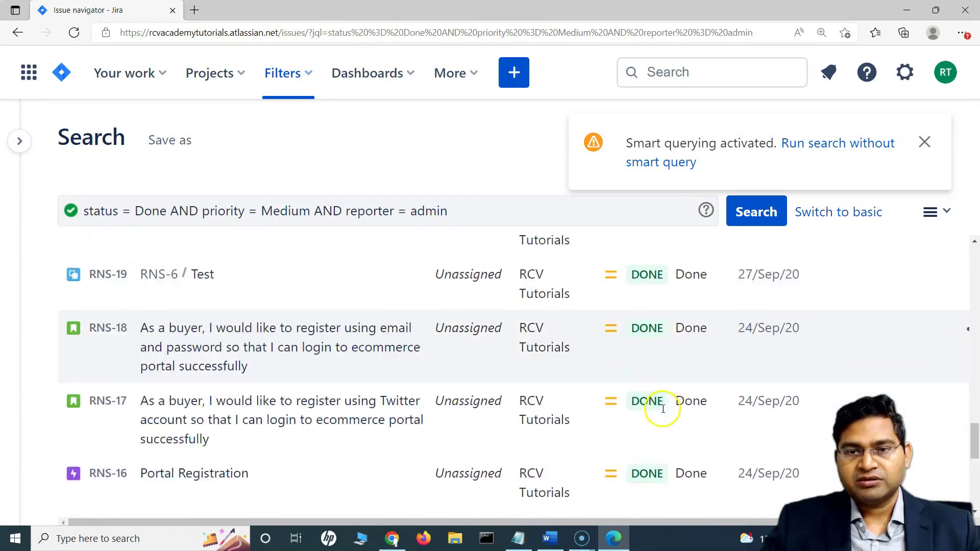
scroll(665, 412, up, 8)
scroll(665, 412, up, 12)
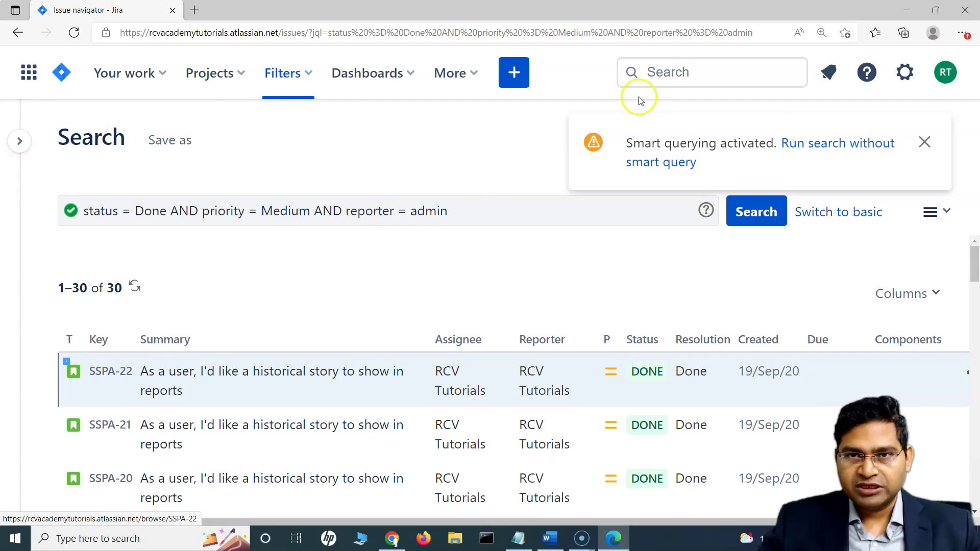
Step: Submit the single word 'overdue' as a quick search
click(685, 72)
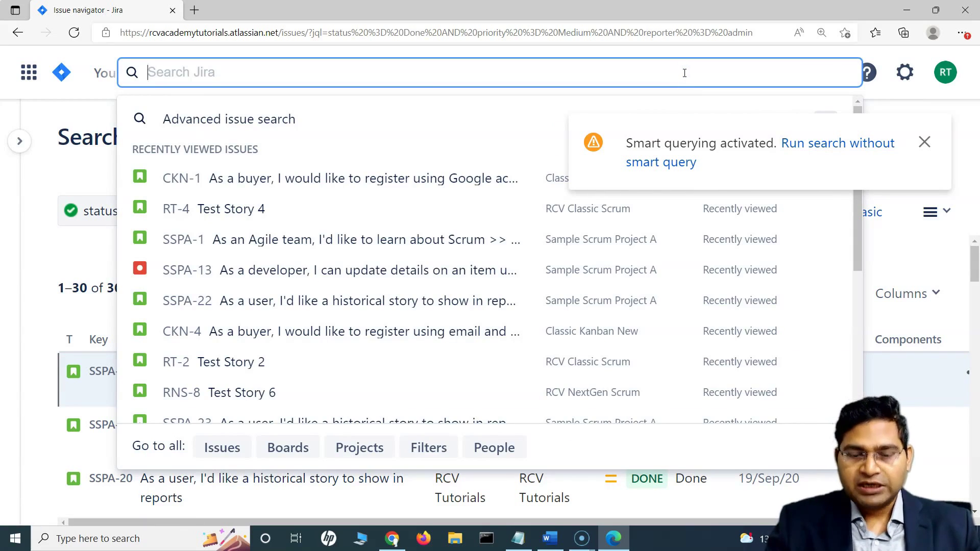
text(over)
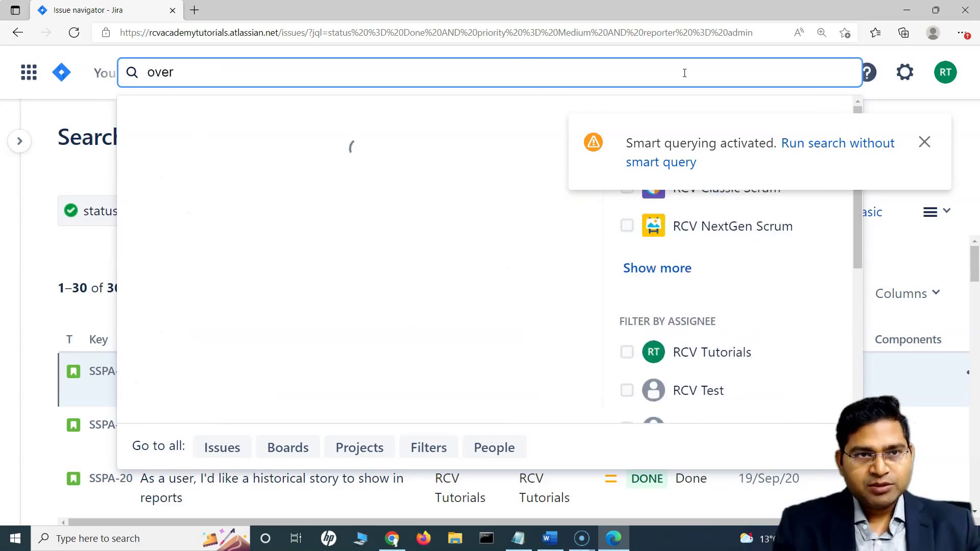
text(due)
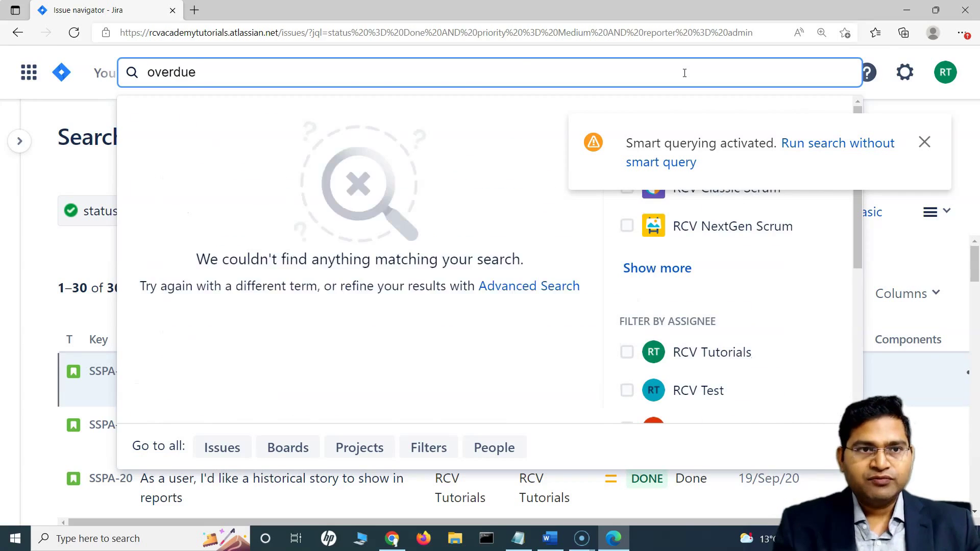
key(Return)
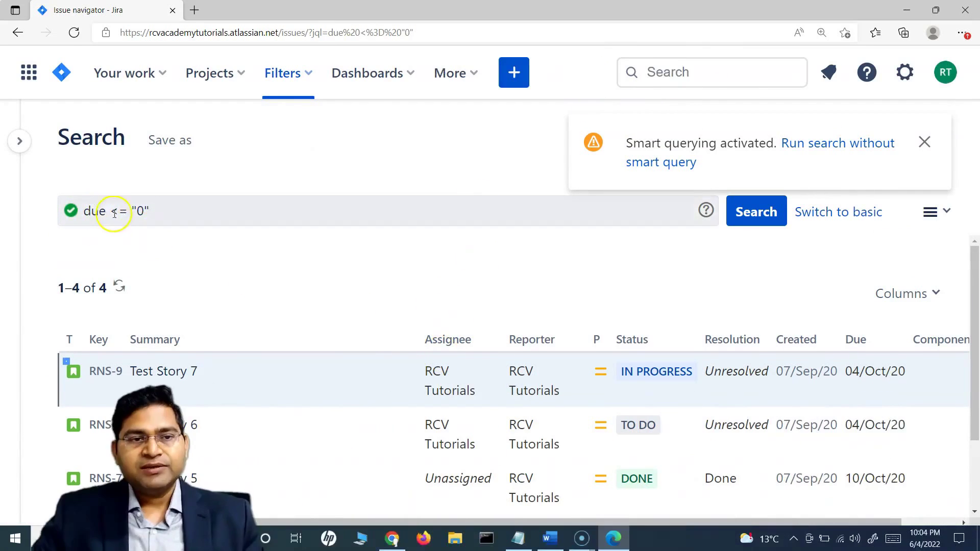
Step: Scroll through the four overdue issues returned by due <= "0"
scroll(234, 274, down, 2)
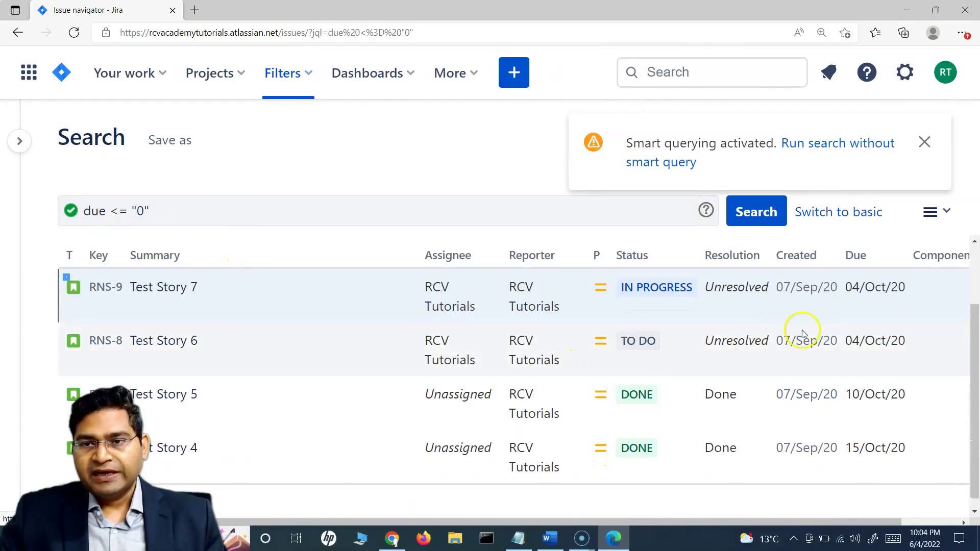
scroll(820, 409, down, 1)
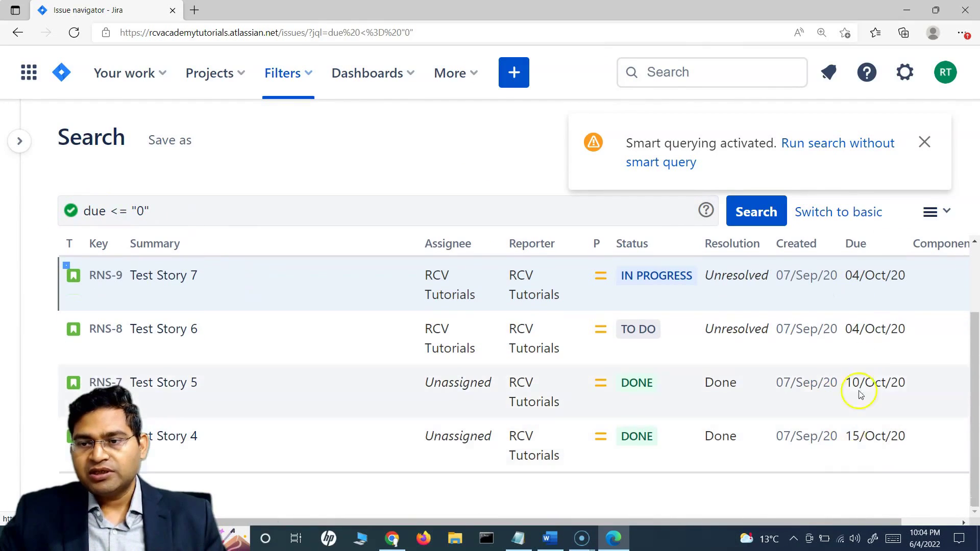
scroll(827, 347, up, 2)
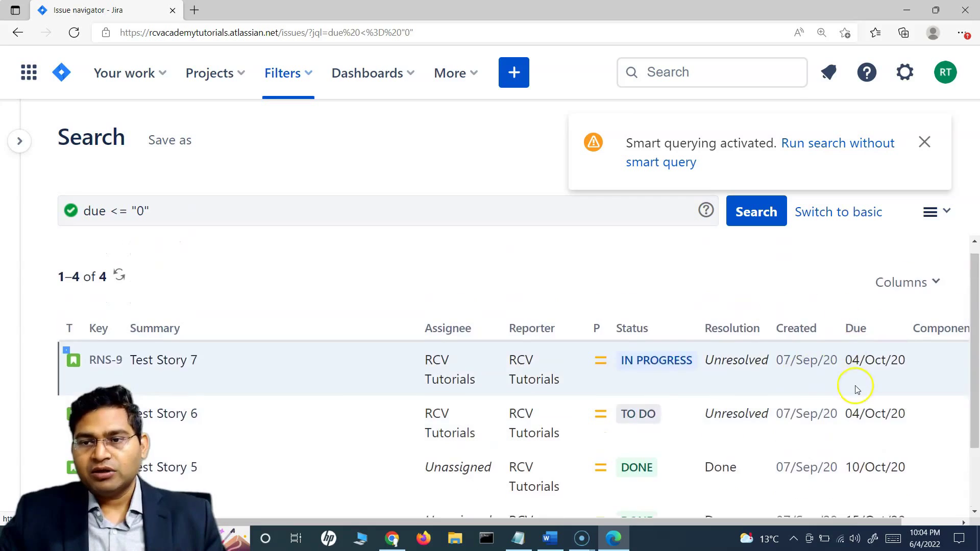
scroll(858, 389, down, 2)
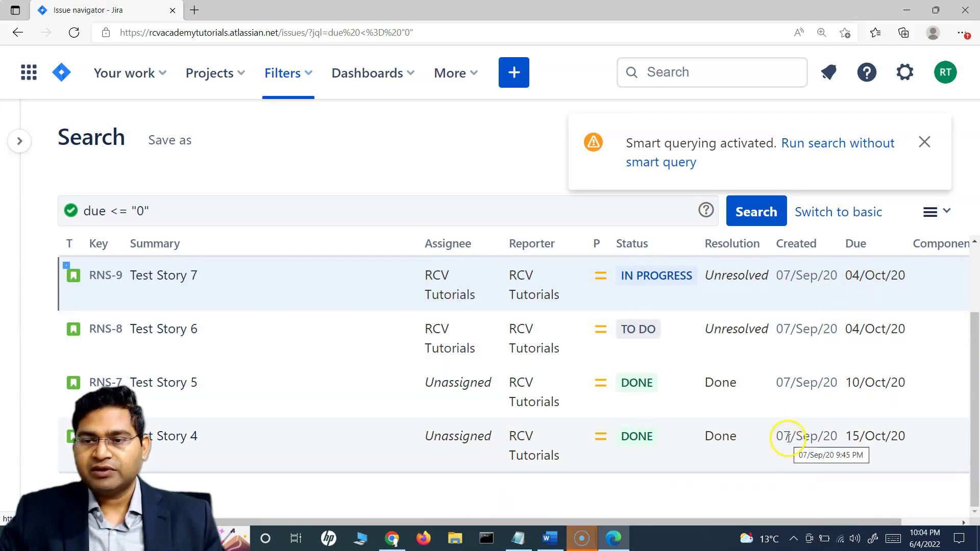
scroll(434, 312, up, 2)
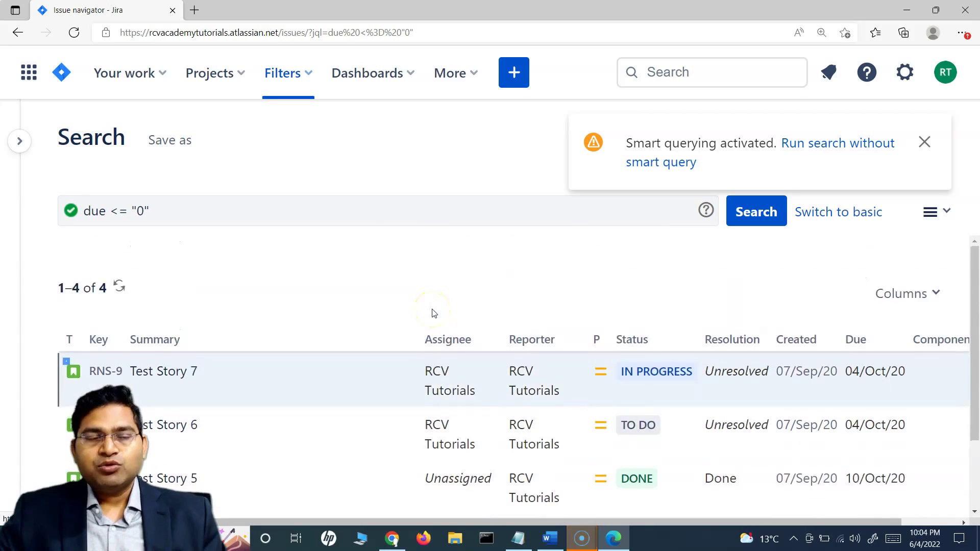
Step: Search 'rt overdue' for overdue RT issues, which returns no matches
click(656, 71)
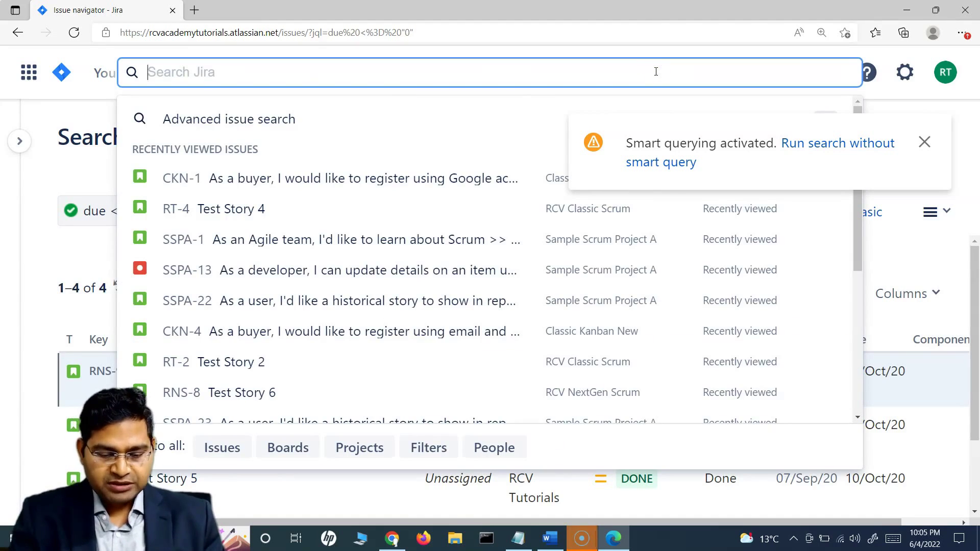
text(rns)
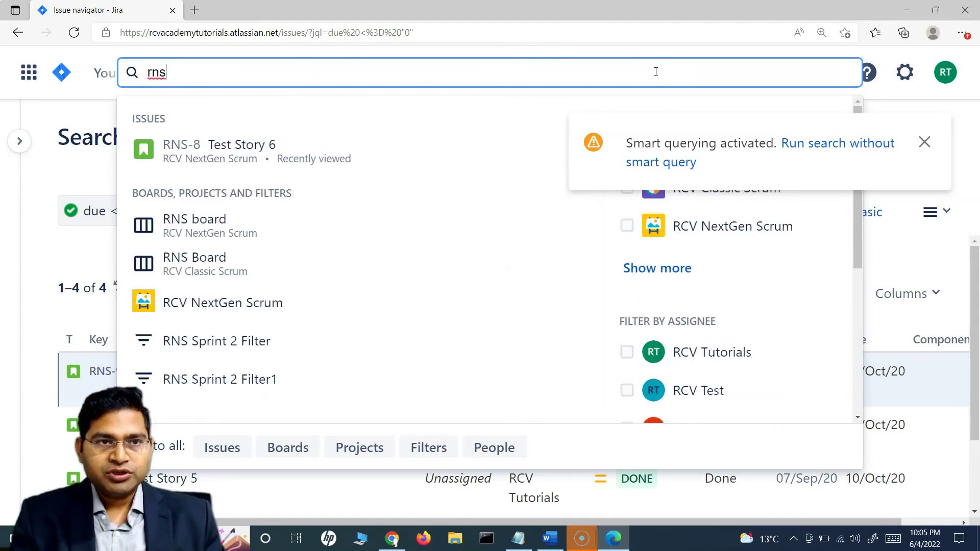
key(BackSpace)
key(BackSpace)
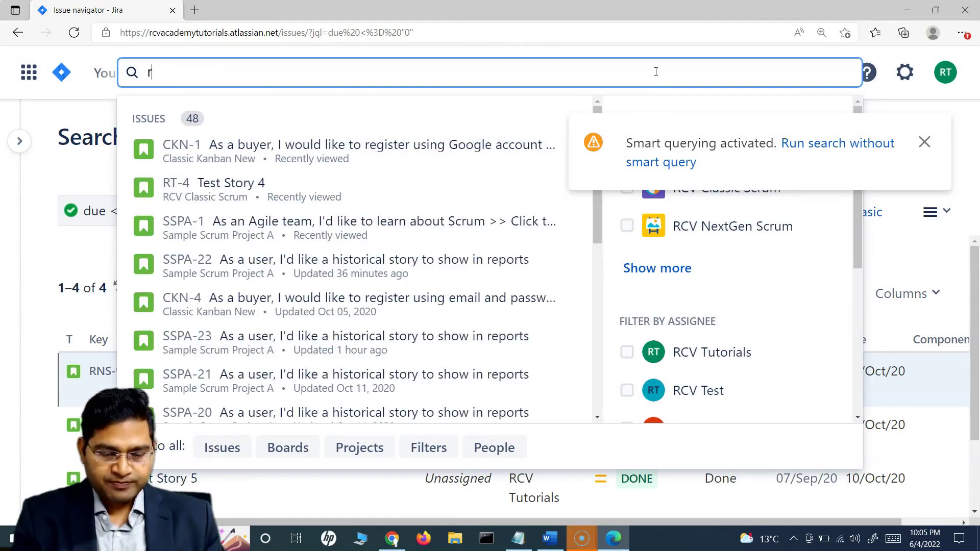
text(t overdue)
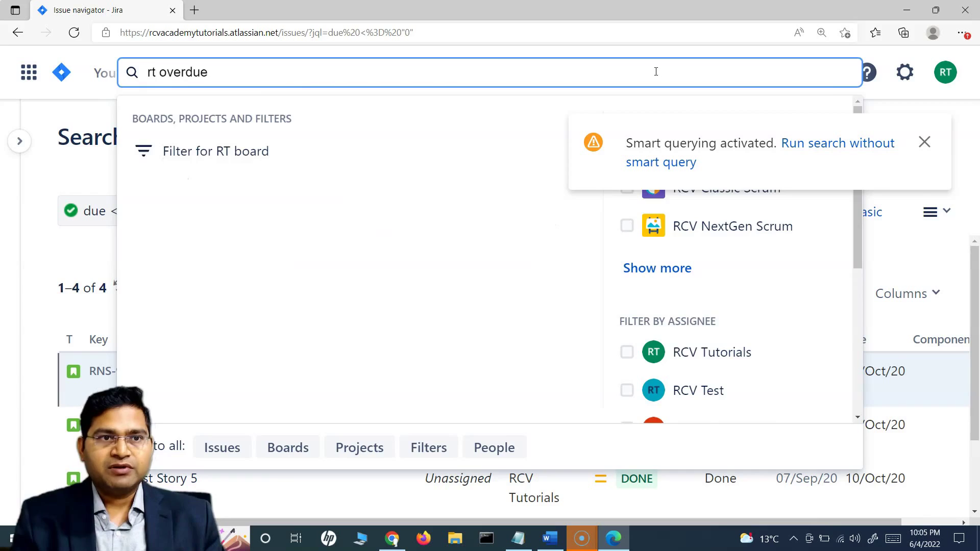
key(Return)
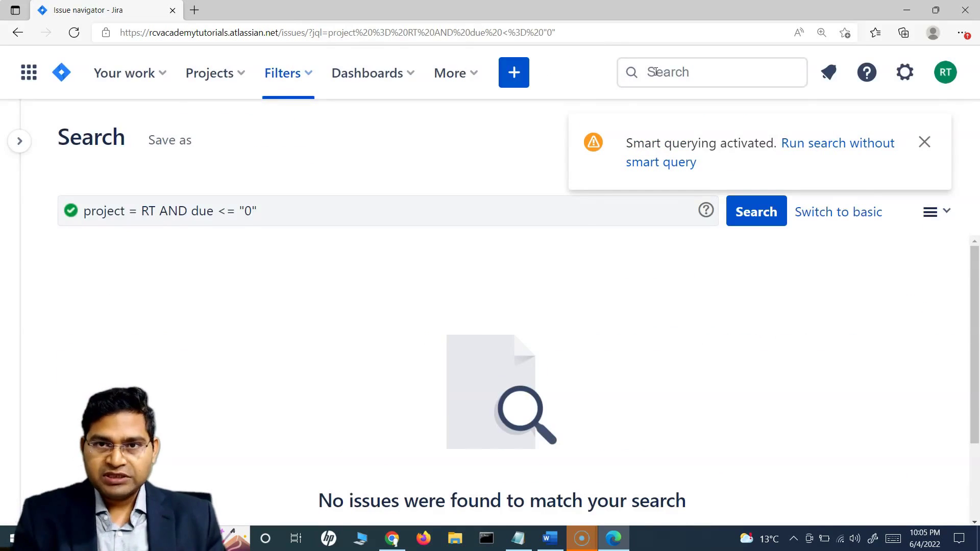
Step: Run the 'overdue' quick search again to list the four overdue Test Story issues due October 2020
click(655, 71)
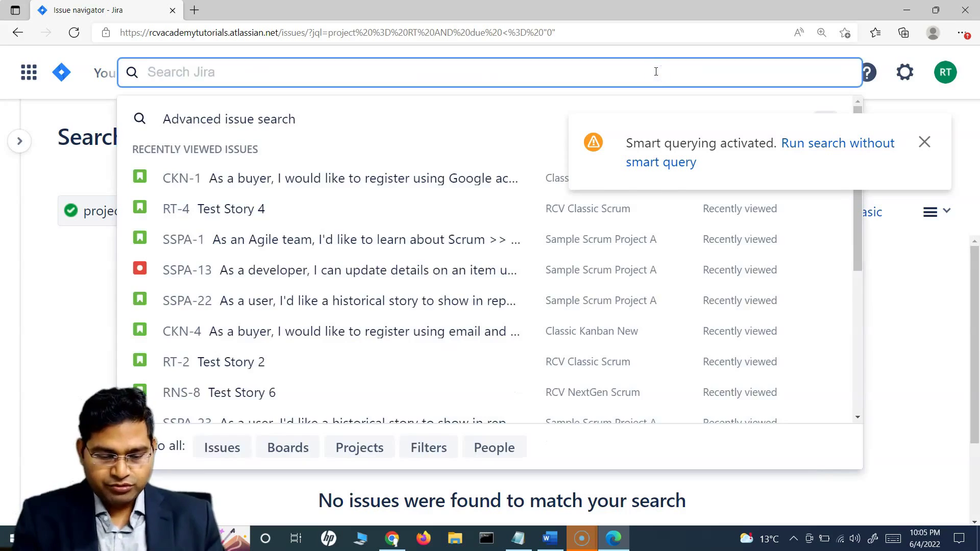
text(overdu)
key(Escape)
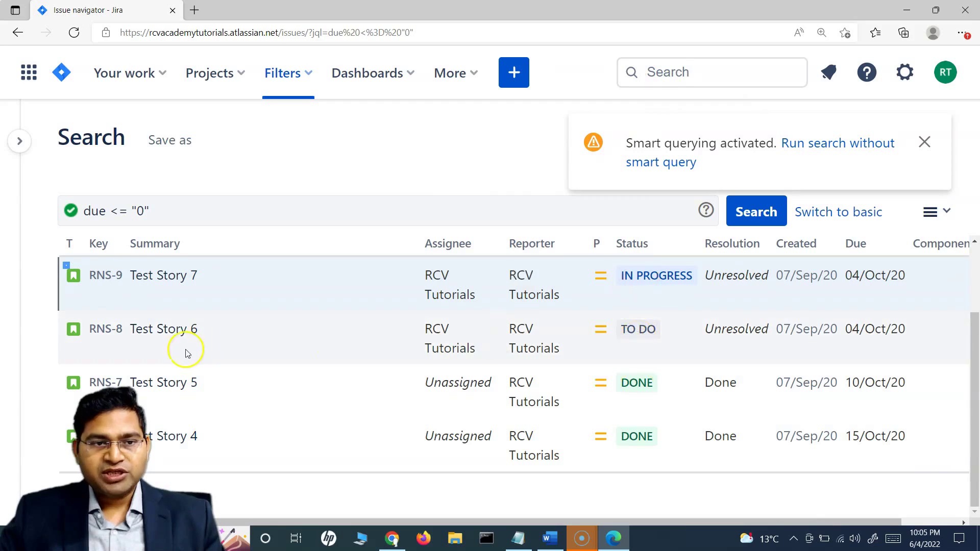
Step: Run the combined quick search 'rns done overdue' to find done, overdue RNS issues
click(672, 72)
text(rns done)
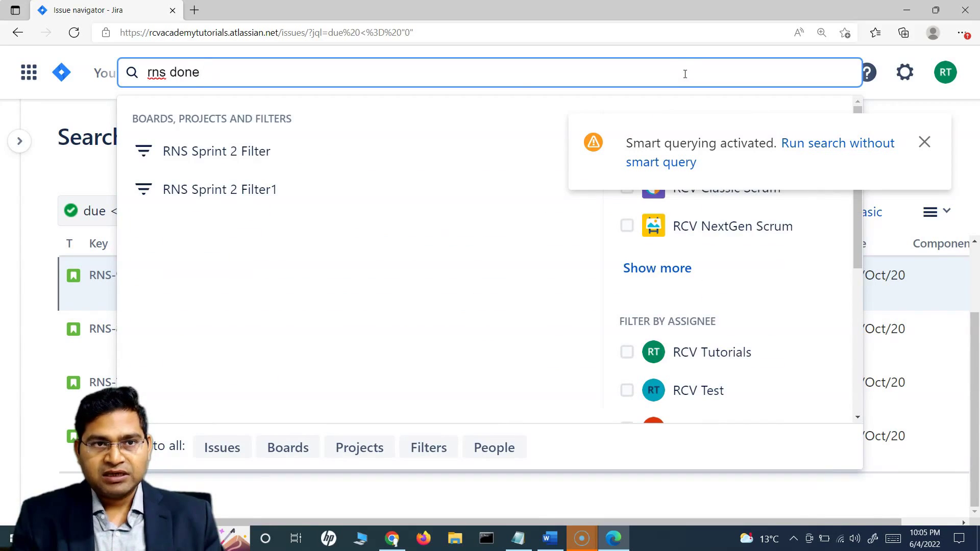
text(ove)
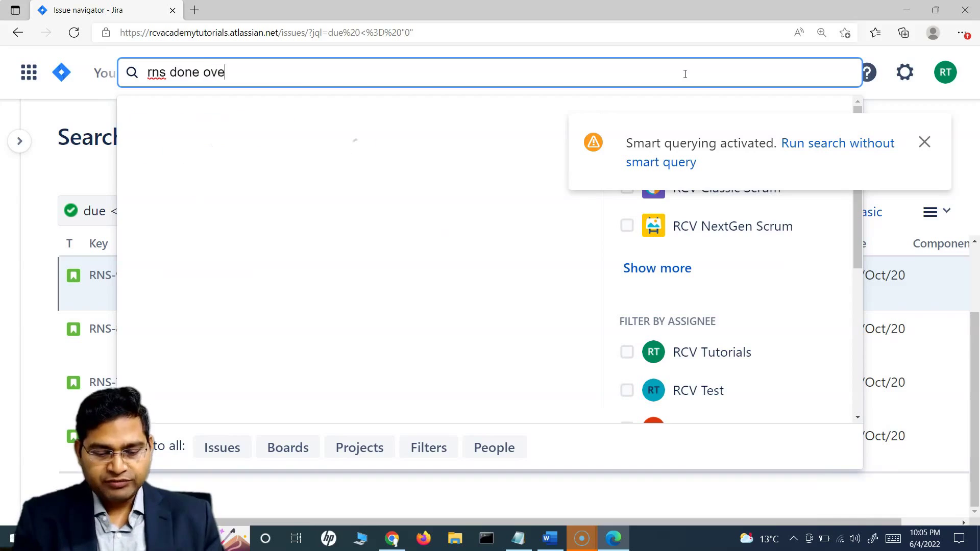
text(rdue)
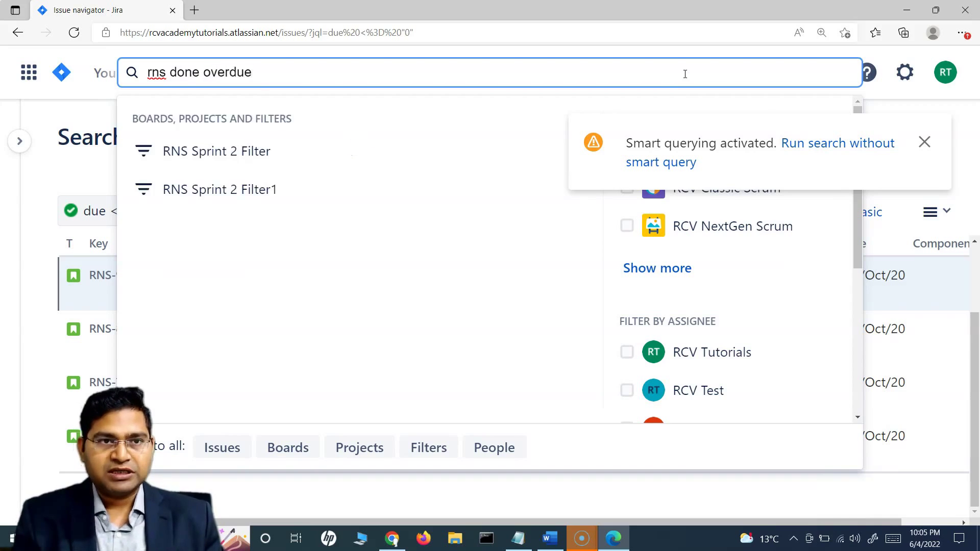
key(Return)
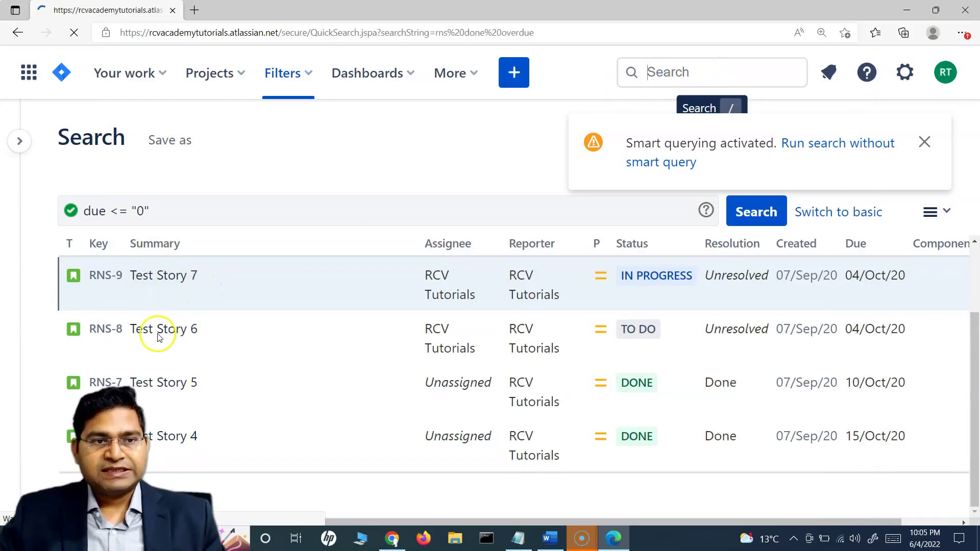